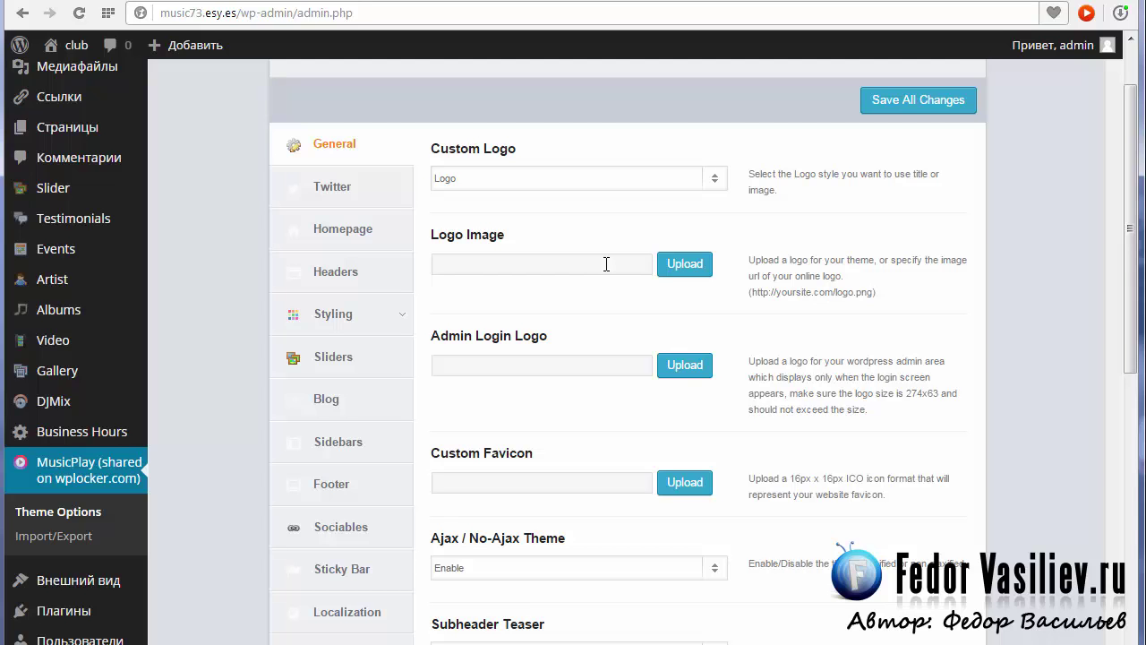
# Step: Upload the image логотип-последний2014 from the folder картинки к урокам and use it as the theme's Logo Image
pyautogui.click(531, 266)
pyautogui.click(687, 266)
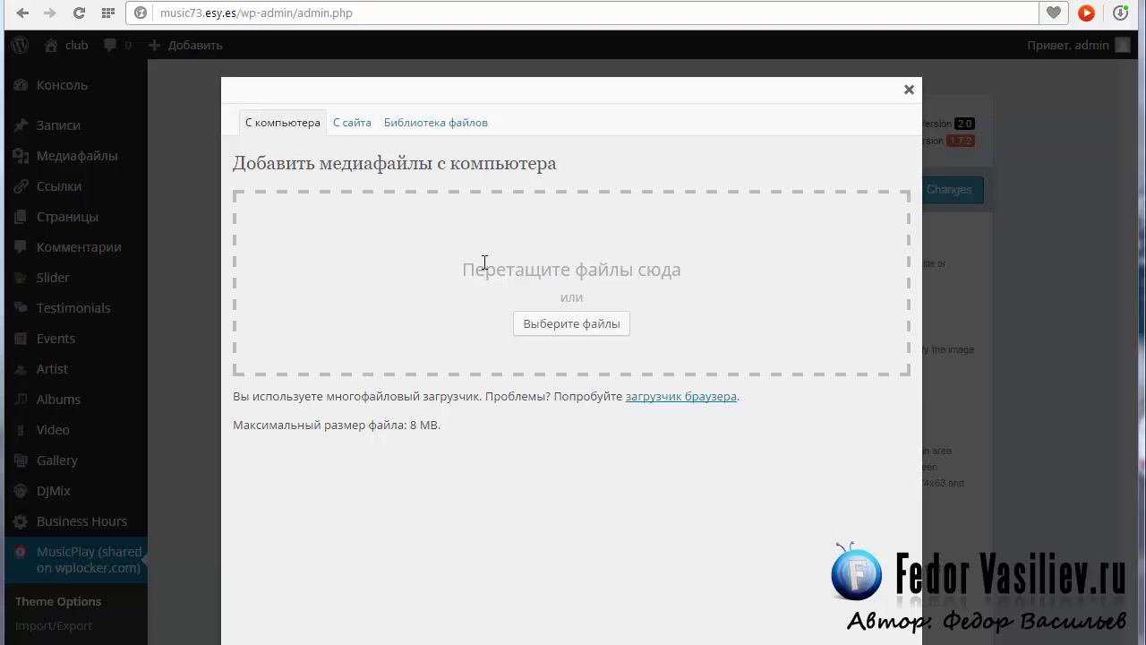
pyautogui.click(544, 325)
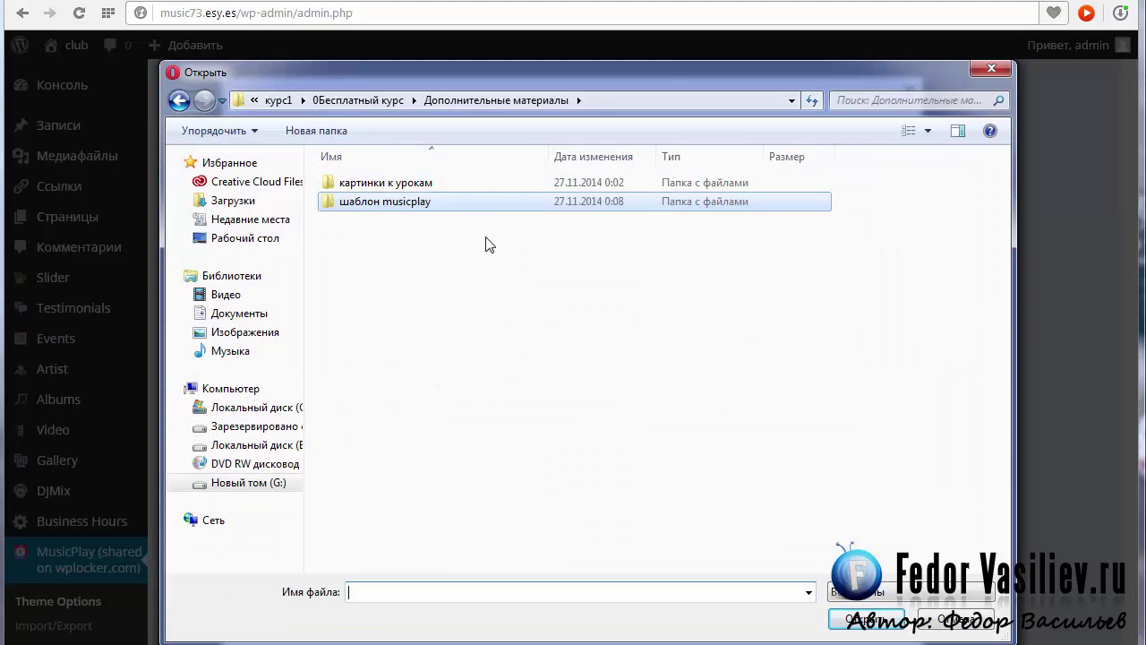
pyautogui.doubleClick(360, 184)
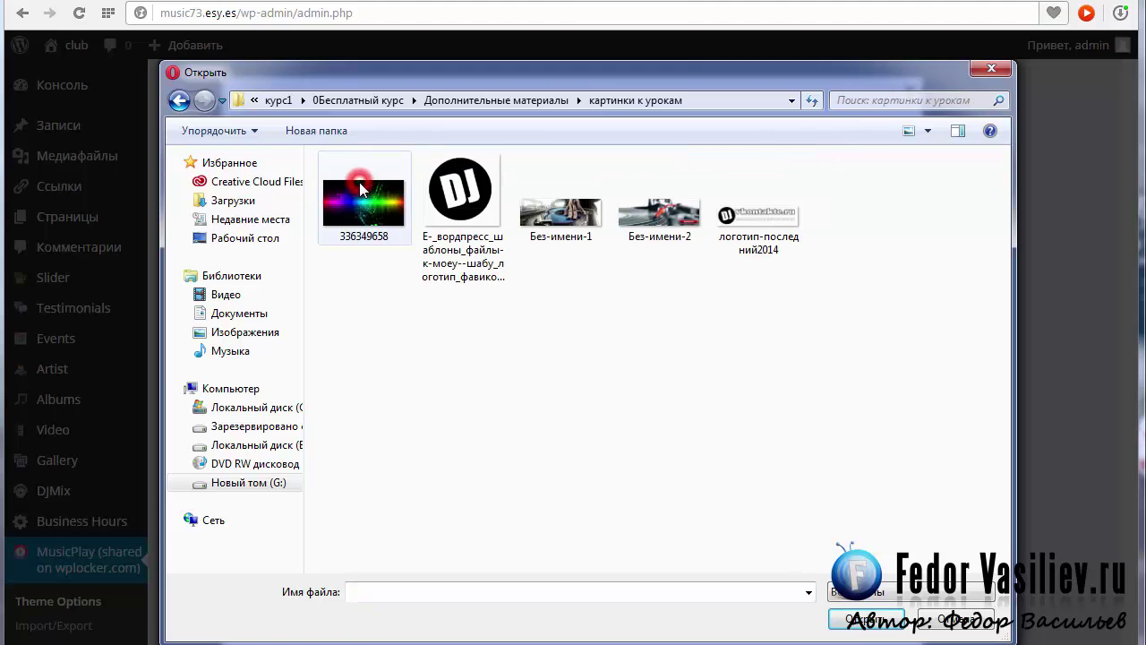
pyautogui.click(768, 219)
pyautogui.click(866, 619)
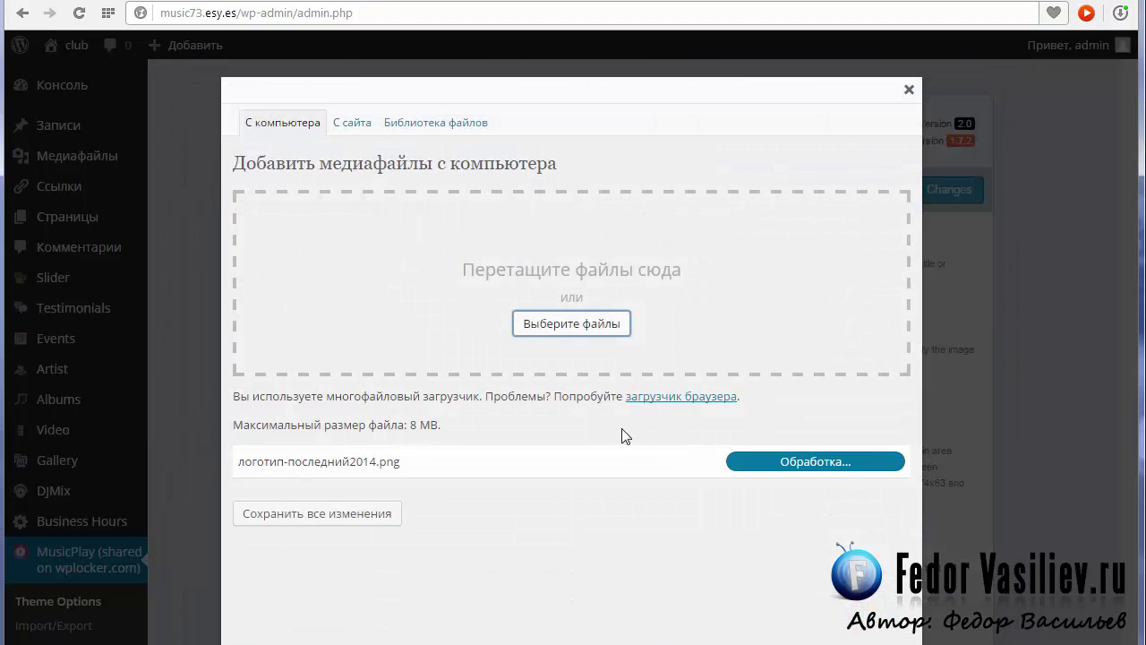
pyautogui.moveTo(913, 282); pyautogui.dragTo(923, 450)
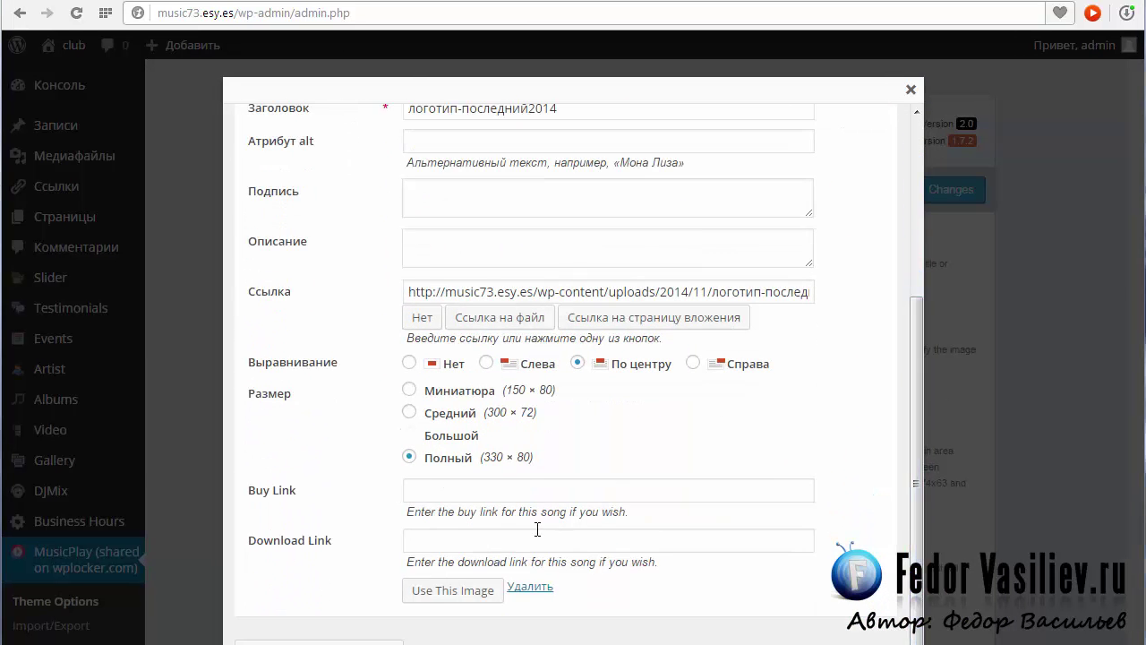
pyautogui.click(440, 595)
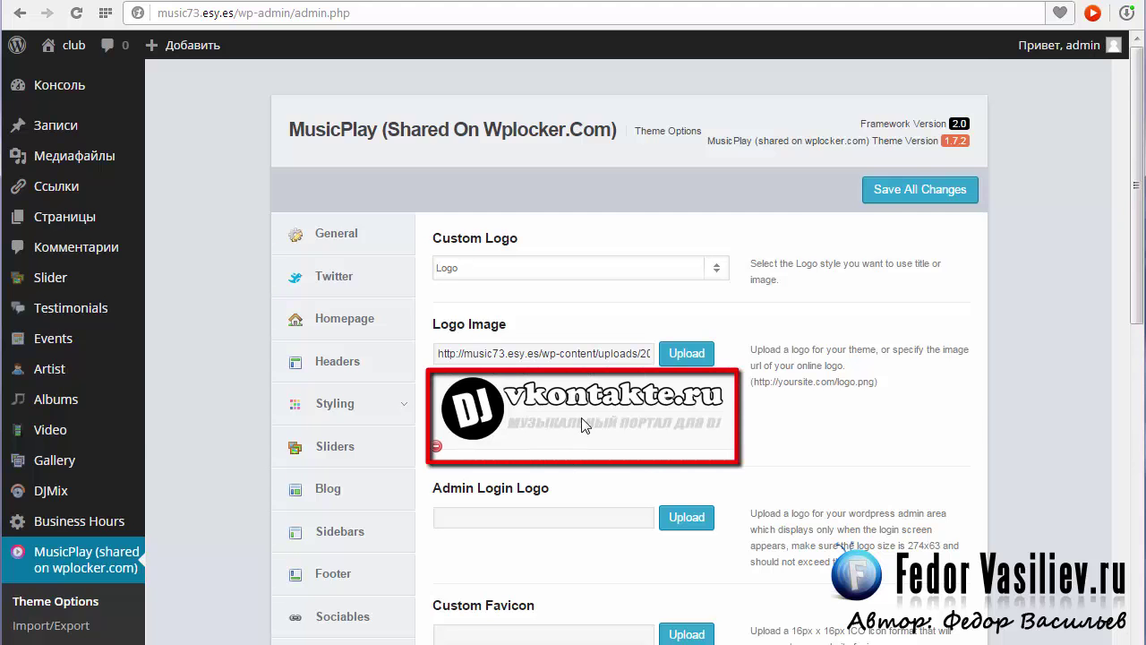
pyautogui.scroll(-1, 508, 448)
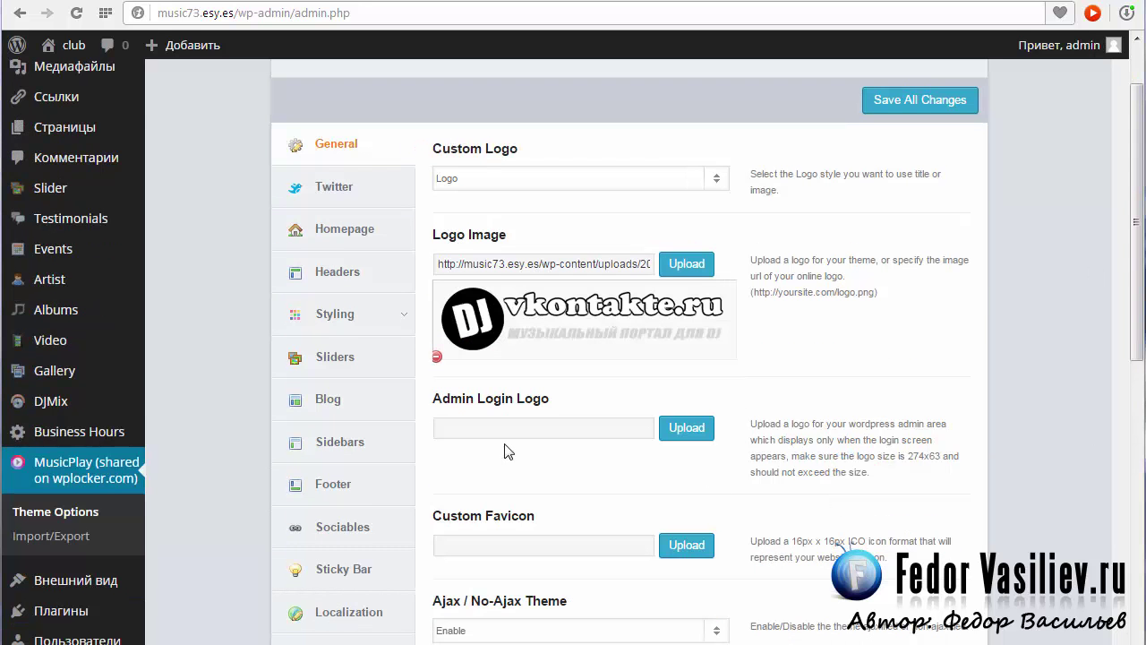
# Step: Open the Homepage theme options, then reload the live site to check its logo and the area below the slider
pyautogui.click(327, 229)
pyautogui.moveTo(427, 213); pyautogui.dragTo(527, 231)
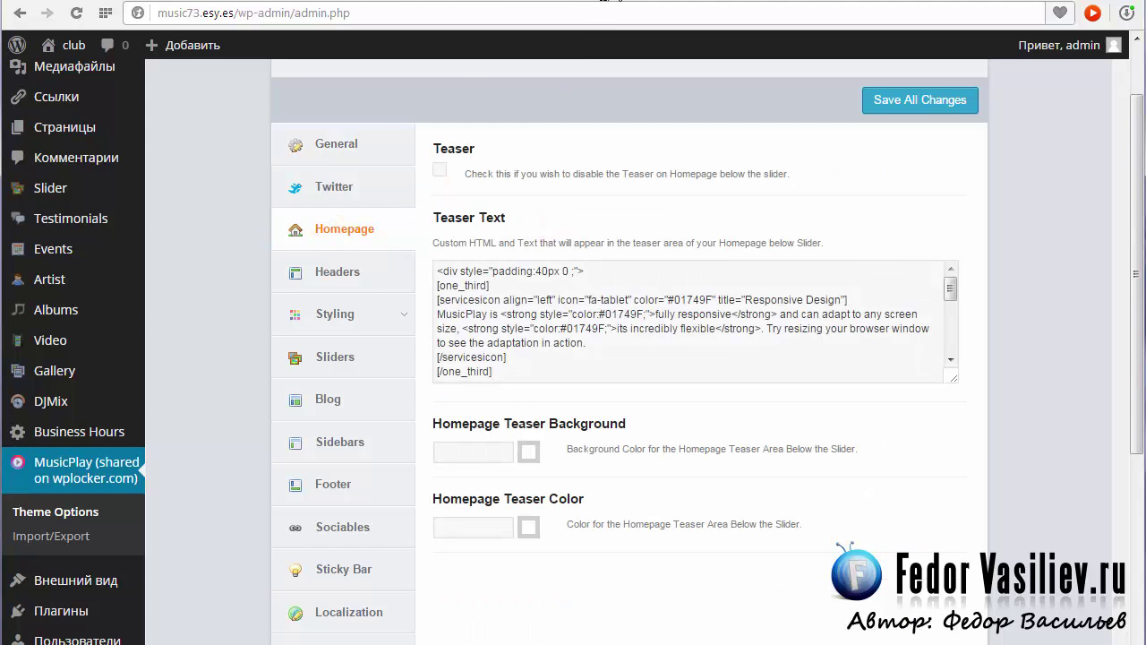
pyautogui.click(77, 45)
pyautogui.click(77, 13)
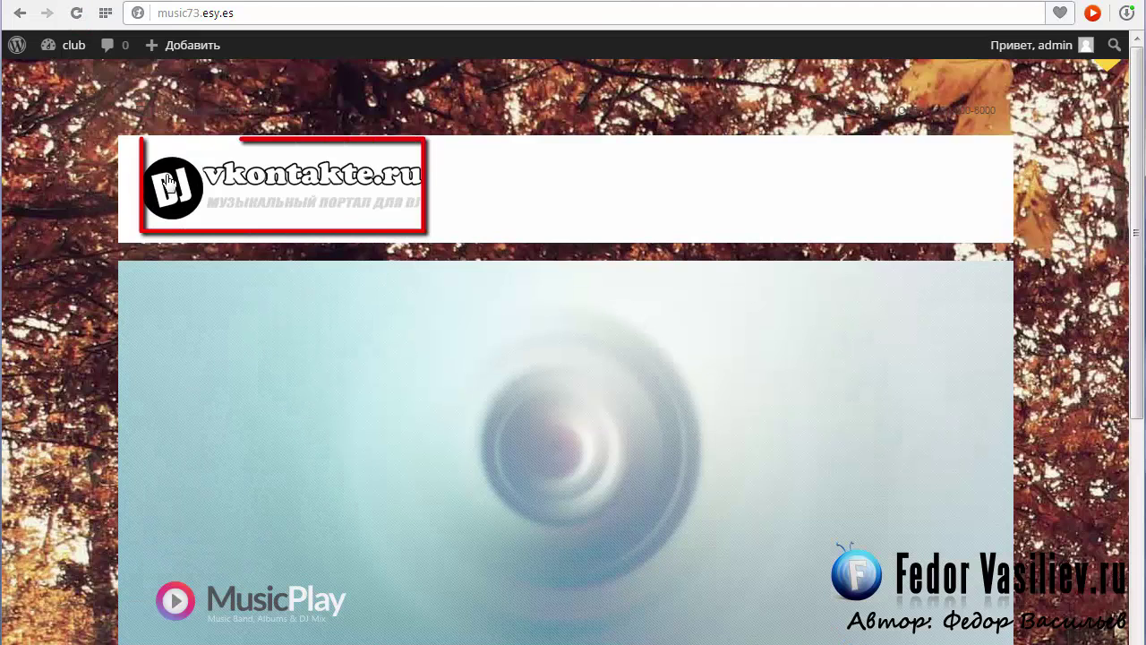
pyautogui.scroll(-5, 172, 221)
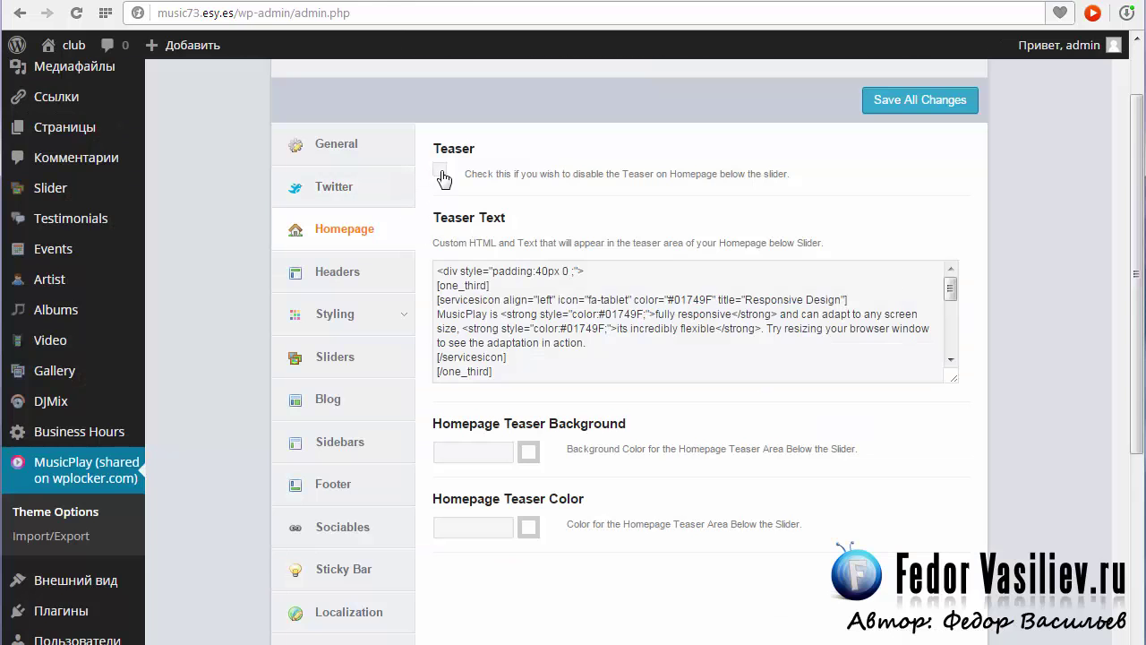
# Step: Examine the Teaser disable option, the Teaser Text code and the matching first block heading on the live site
pyautogui.click(441, 172)
pyautogui.click(441, 172)
pyautogui.click(465, 301)
pyautogui.hotkey('ctrl', 'a')
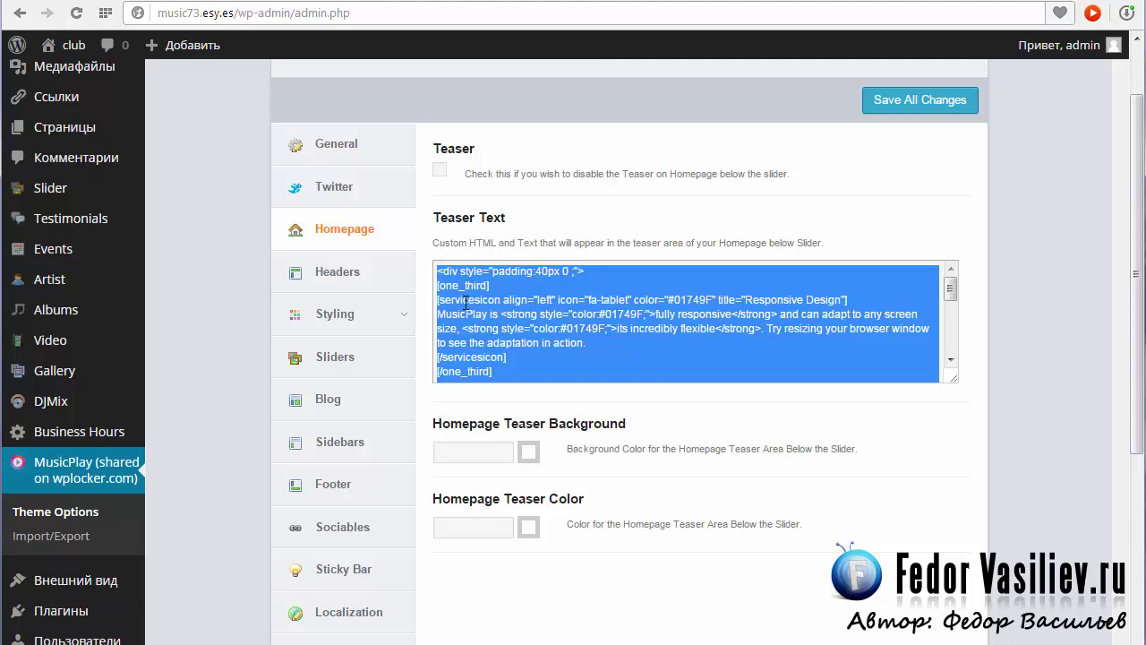
pyautogui.click(491, 299)
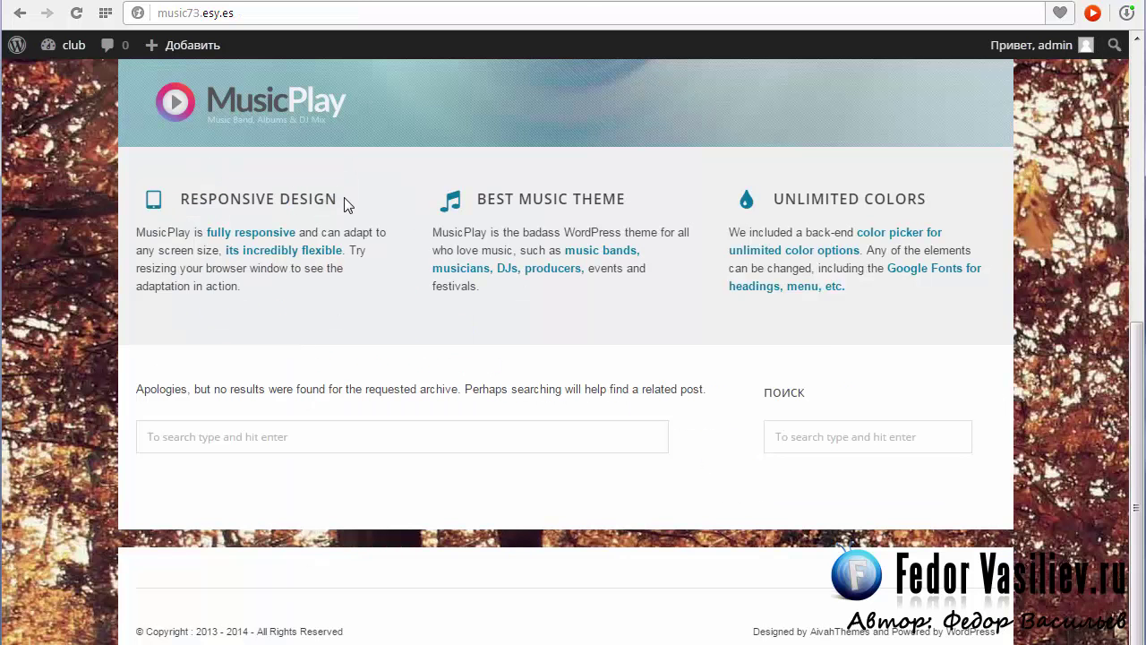
pyautogui.moveTo(343, 198); pyautogui.dragTo(183, 201)
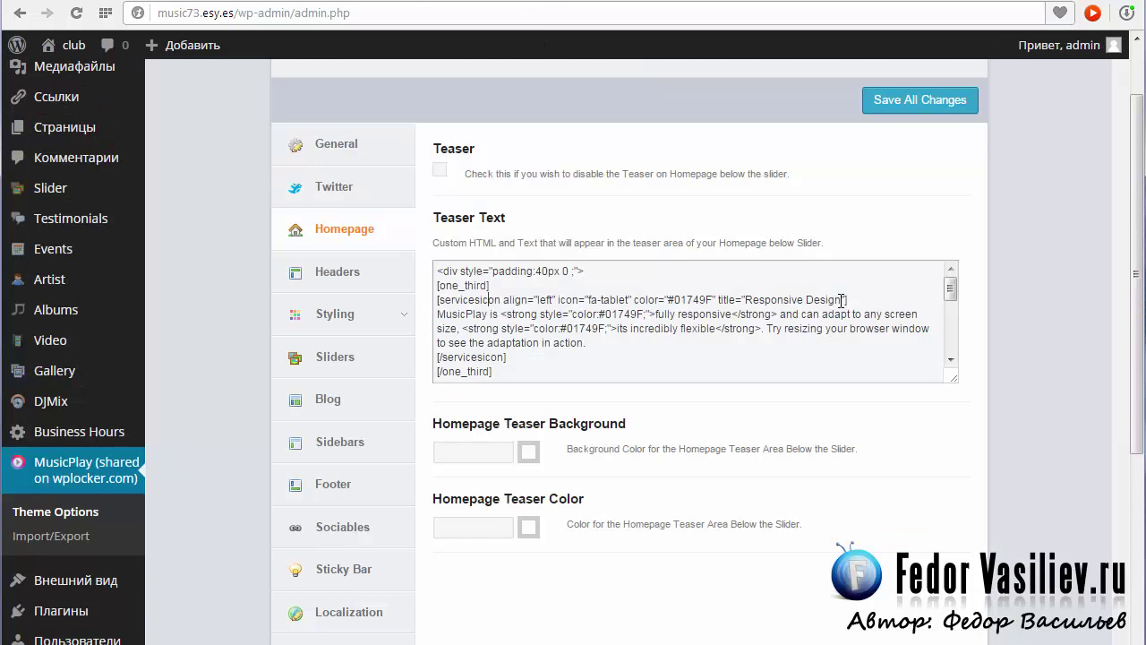
# Step: Change the first teaser block's title to "Клубная музыка", save the options and check the heading on the live site
pyautogui.moveTo(841, 300); pyautogui.dragTo(751, 297)
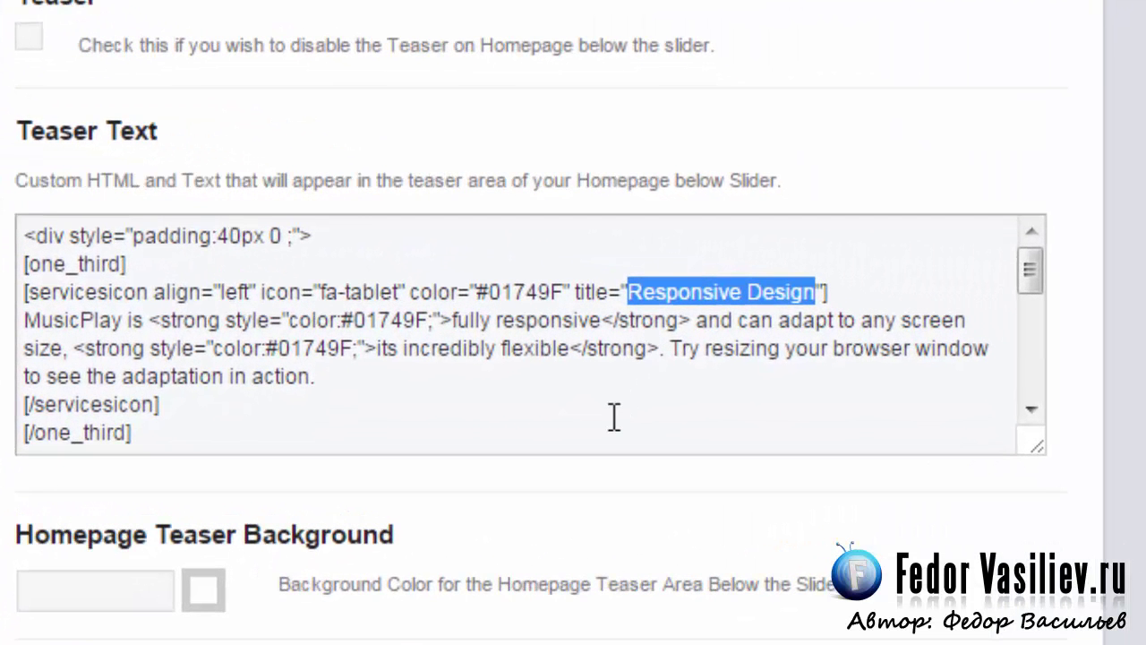
pyautogui.press('BackSpace')
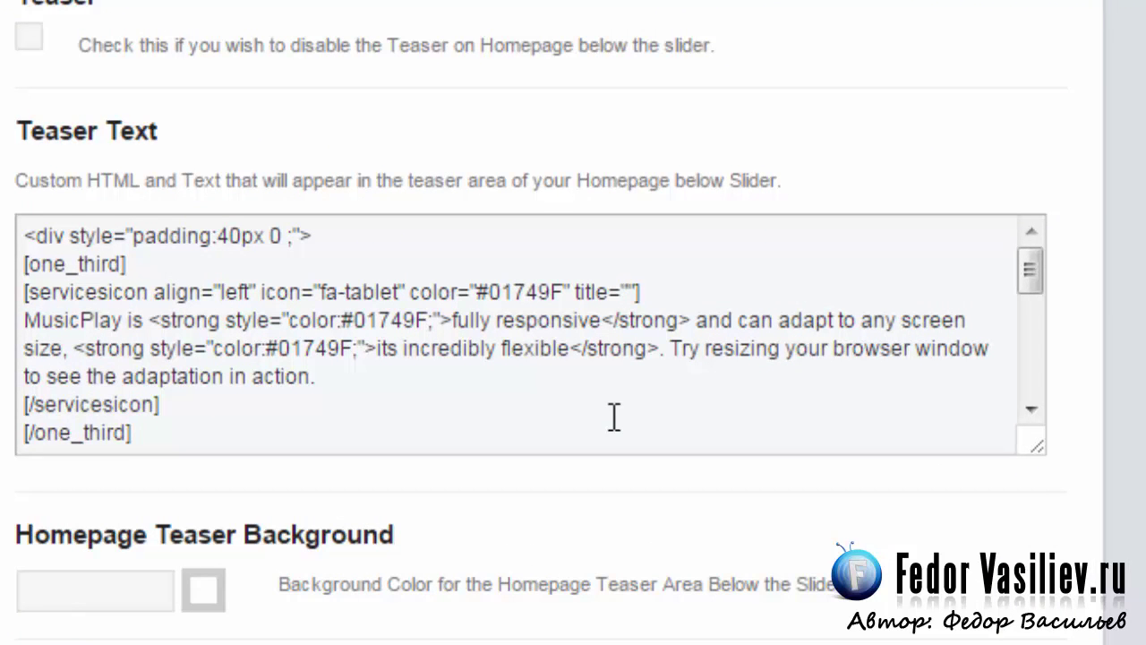
pyautogui.write('Клубная музыка')
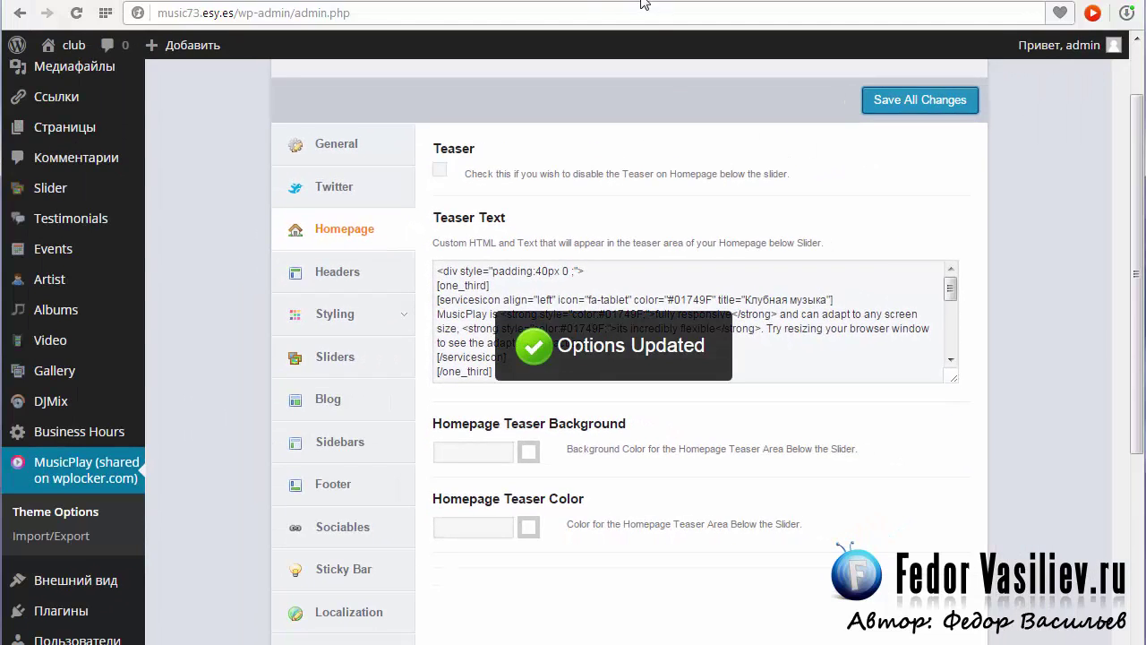
pyautogui.click(641, 4)
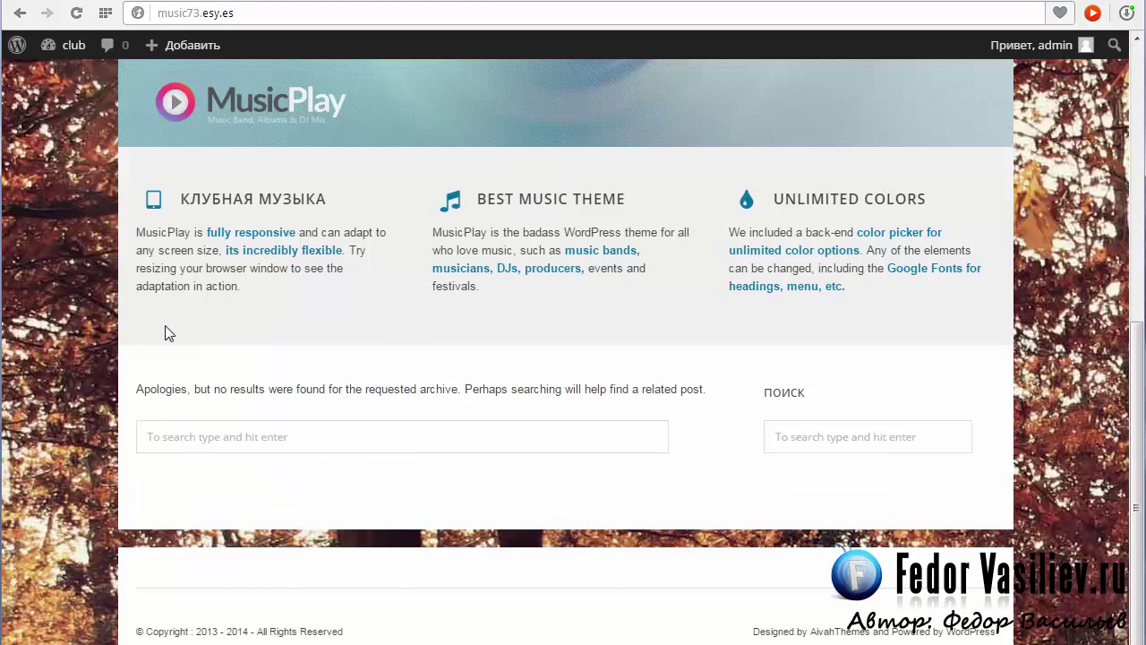
pyautogui.moveTo(326, 199); pyautogui.dragTo(181, 198)
pyautogui.click(318, 317)
# Step: Examine how the live teaser blocks correspond to the Teaser Text code, including the one_third tags, titles and descriptions
pyautogui.moveTo(138, 233); pyautogui.dragTo(342, 251)
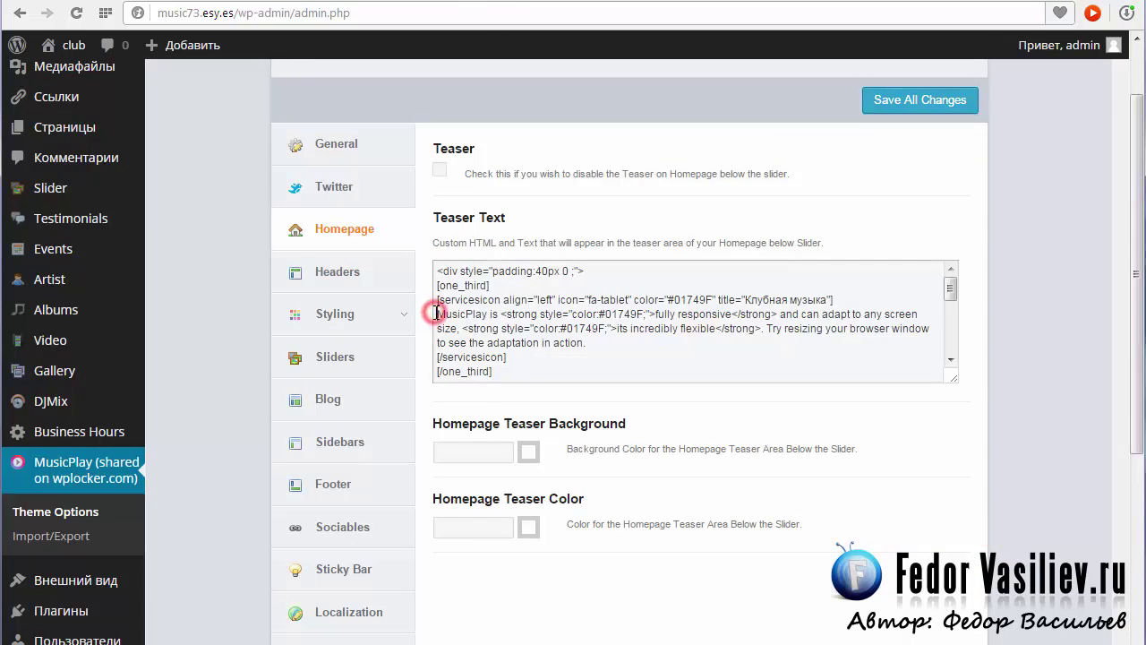
pyautogui.moveTo(436, 311); pyautogui.dragTo(491, 313)
pyautogui.moveTo(366, 292); pyautogui.dragTo(495, 309)
pyautogui.moveTo(327, 265); pyautogui.dragTo(374, 293)
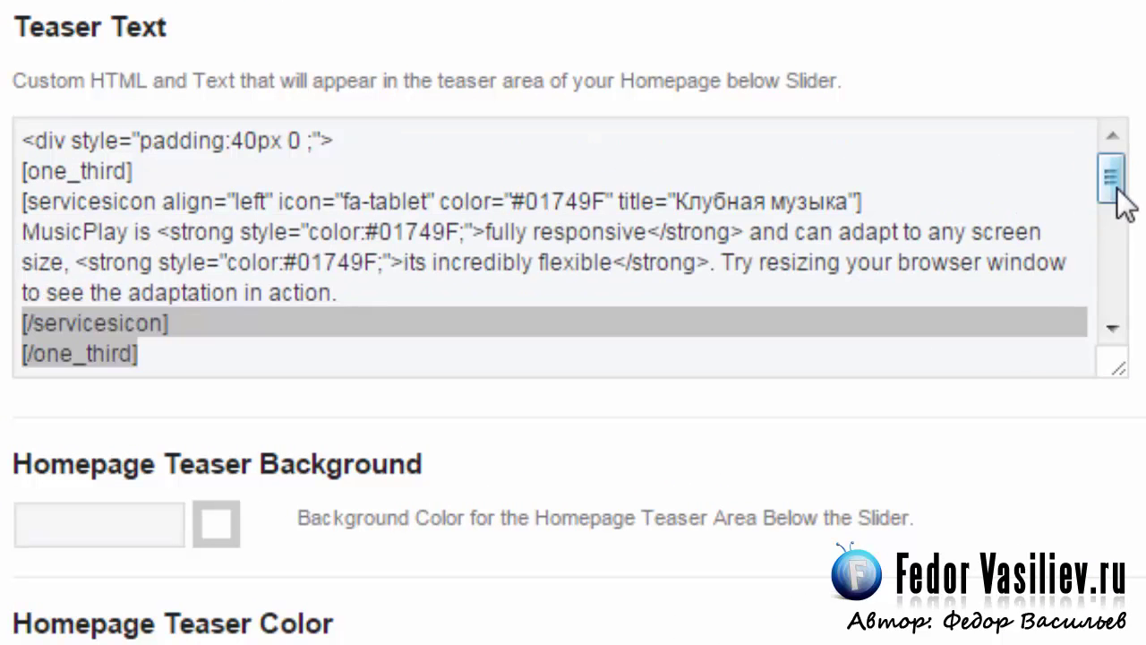
pyautogui.moveTo(1120, 197); pyautogui.dragTo(1036, 218)
pyautogui.moveTo(145, 288); pyautogui.dragTo(12, 257)
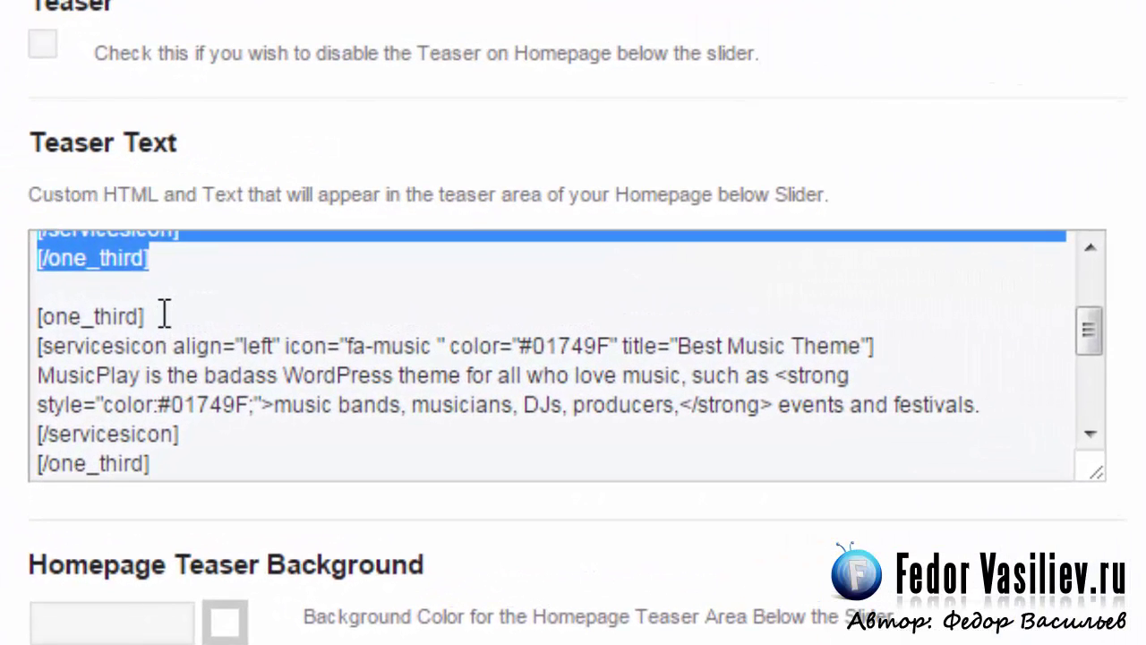
pyautogui.moveTo(148, 316); pyautogui.dragTo(16, 320)
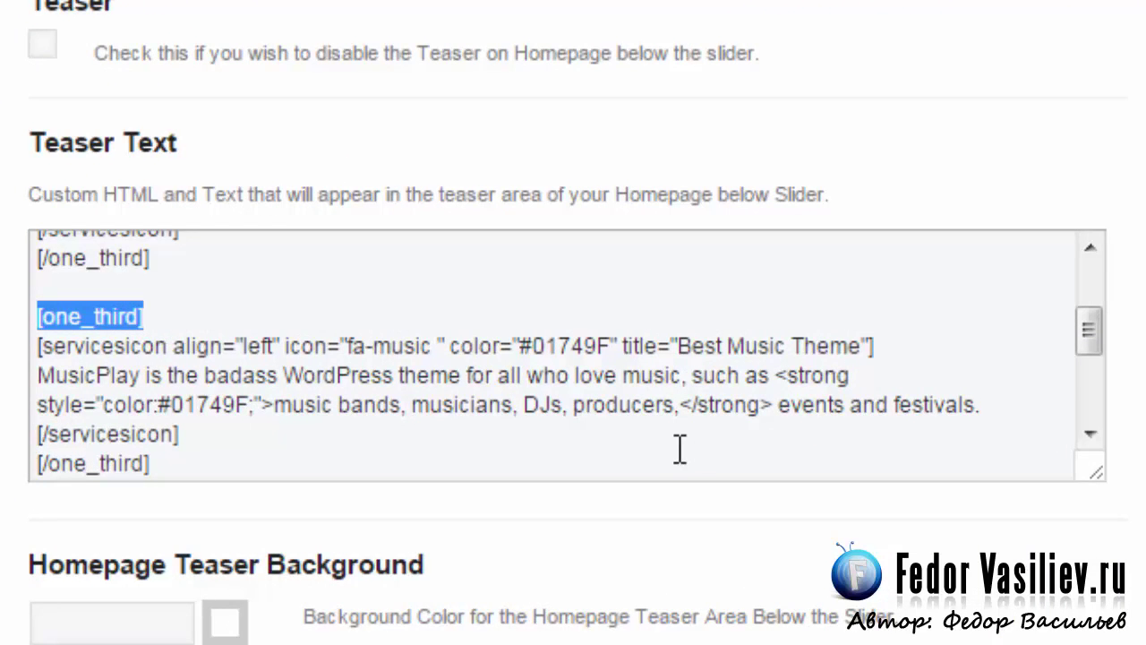
pyautogui.doubleClick(663, 345)
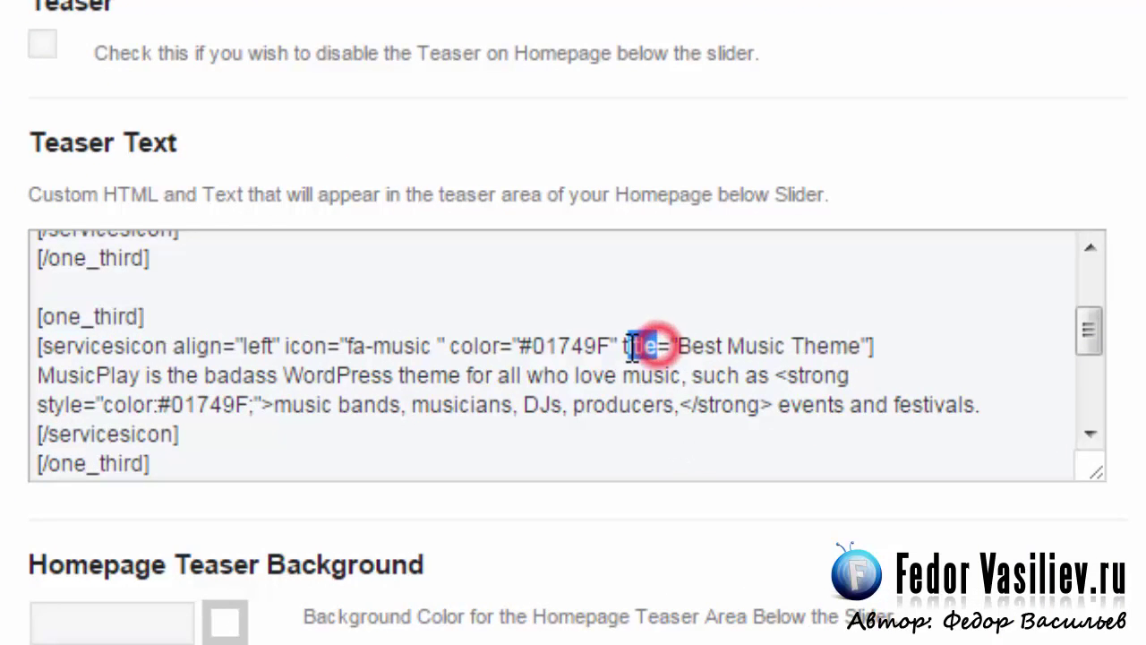
pyautogui.moveTo(677, 346); pyautogui.dragTo(861, 346)
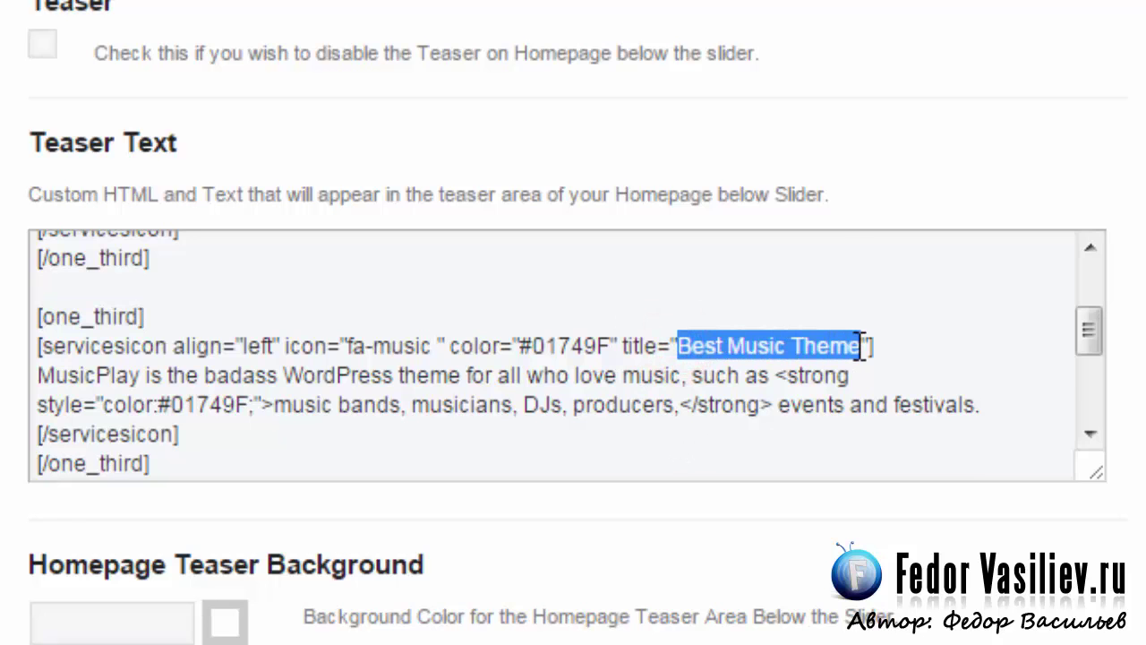
pyautogui.moveTo(1094, 338); pyautogui.dragTo(1076, 293)
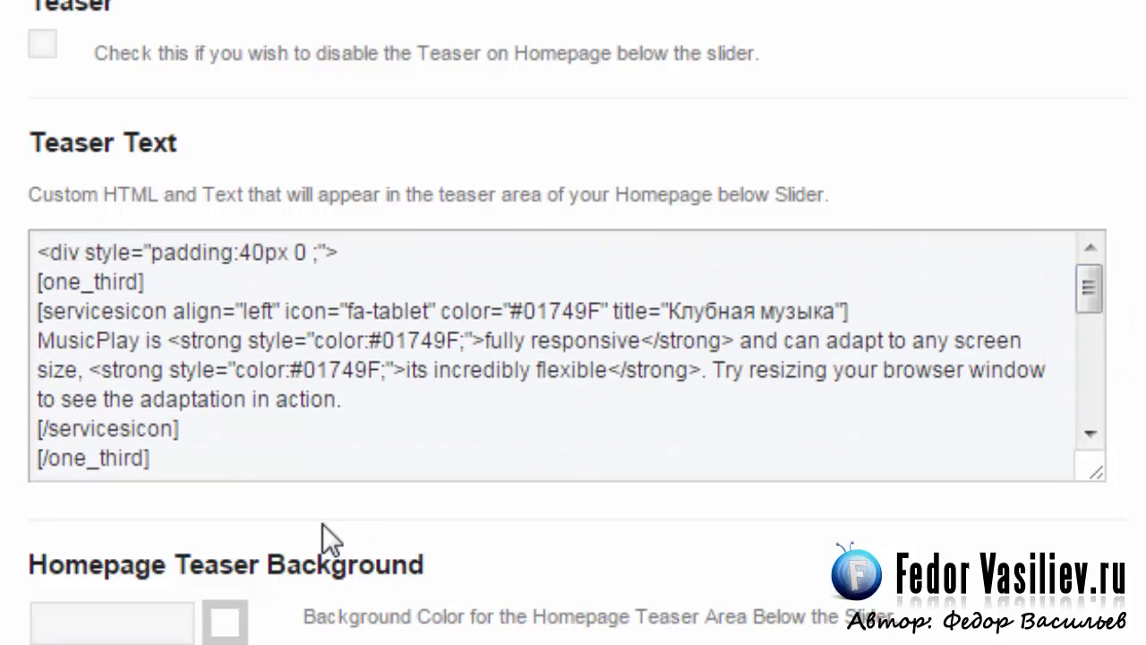
# Step: Replace the first teaser block's description with "привет мир", save the options and check it on the reloaded live site
pyautogui.moveTo(347, 400); pyautogui.dragTo(36, 351)
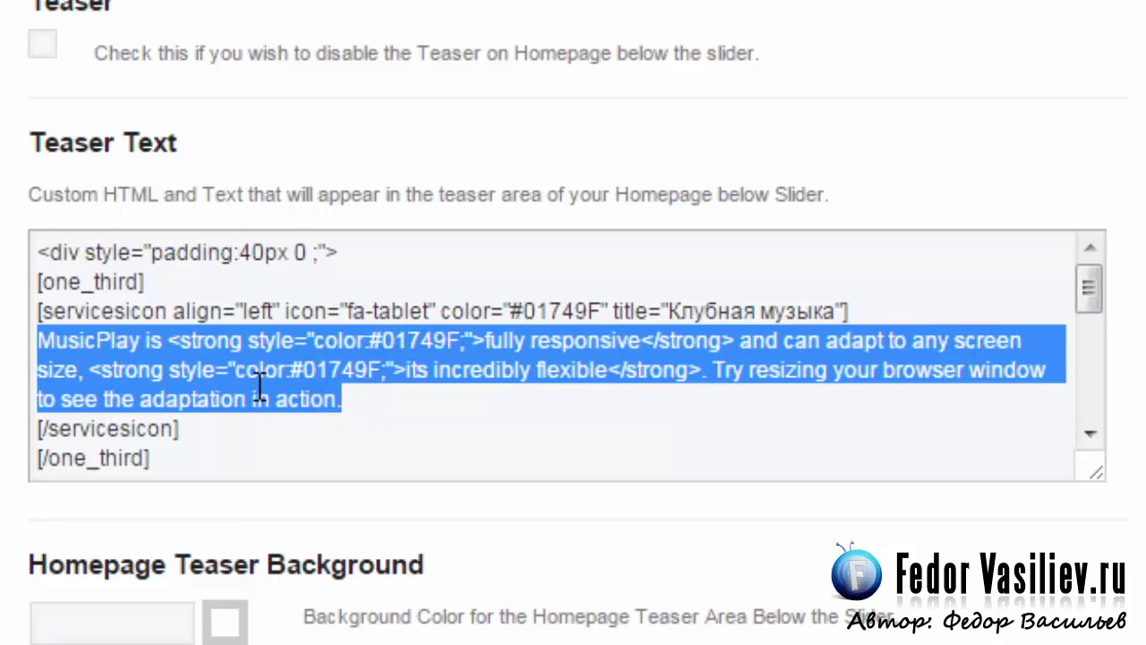
pyautogui.write('привет мир')
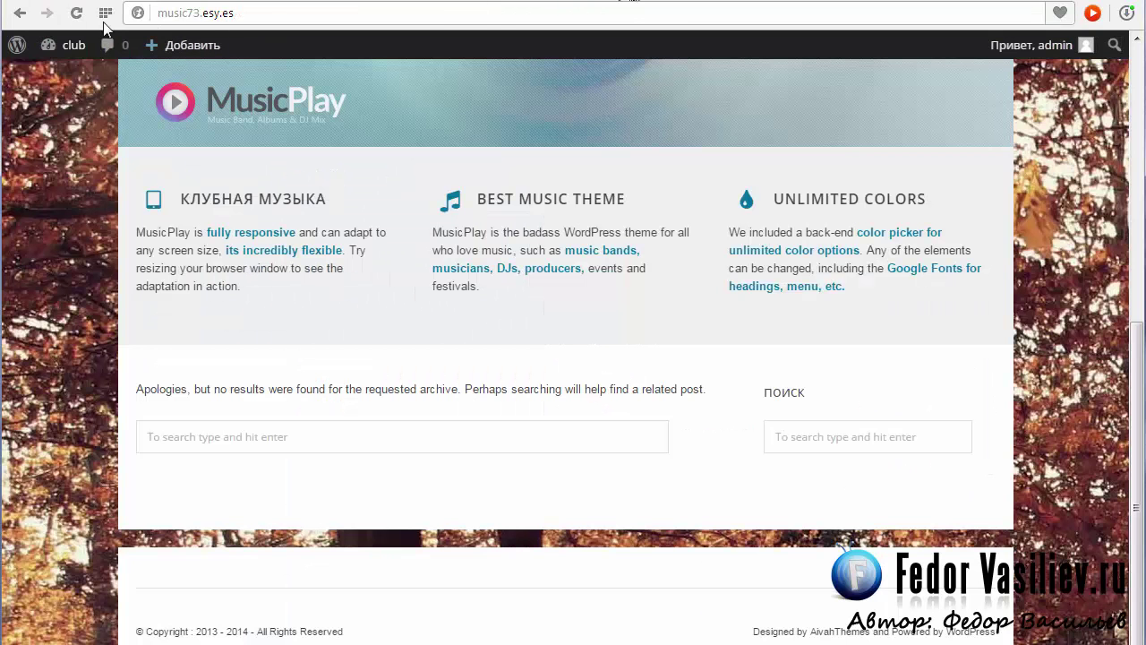
pyautogui.click(76, 13)
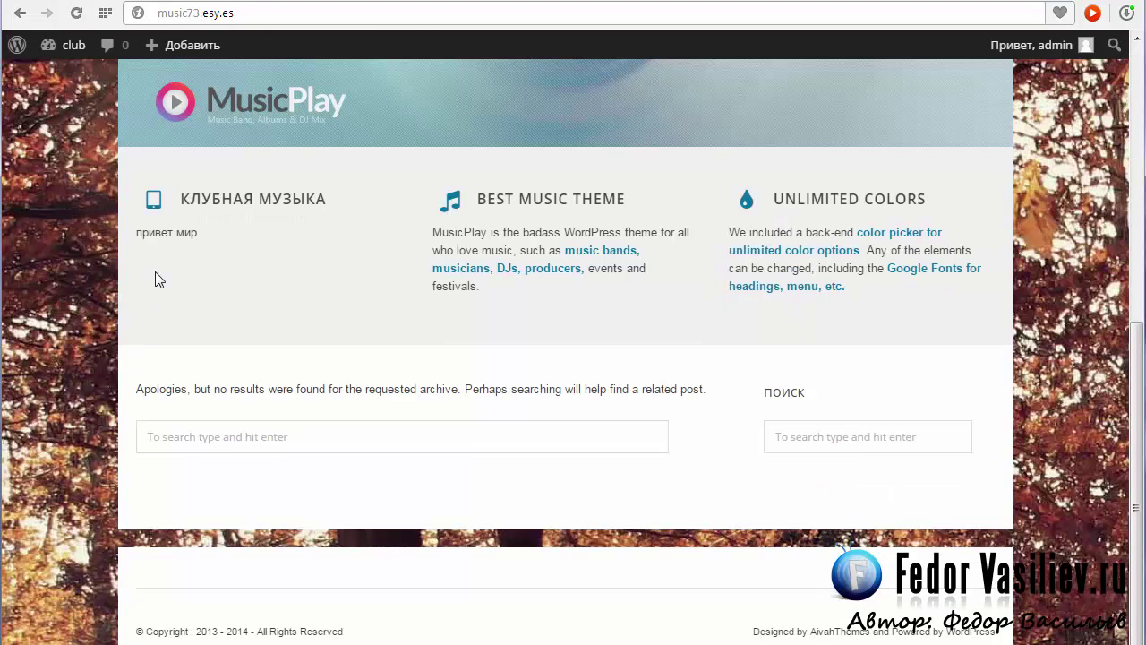
pyautogui.moveTo(135, 232); pyautogui.dragTo(199, 235)
pyautogui.click(209, 242)
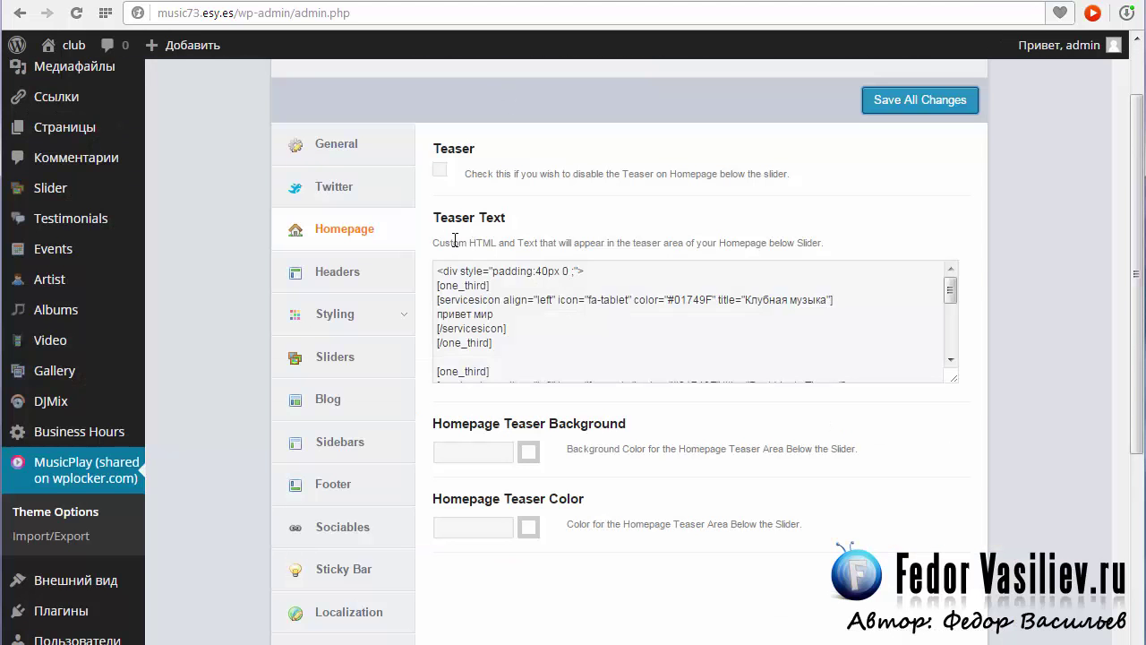
# Step: Disable the Teaser on the homepage, save all changes and reload the live site
pyautogui.click(439, 169)
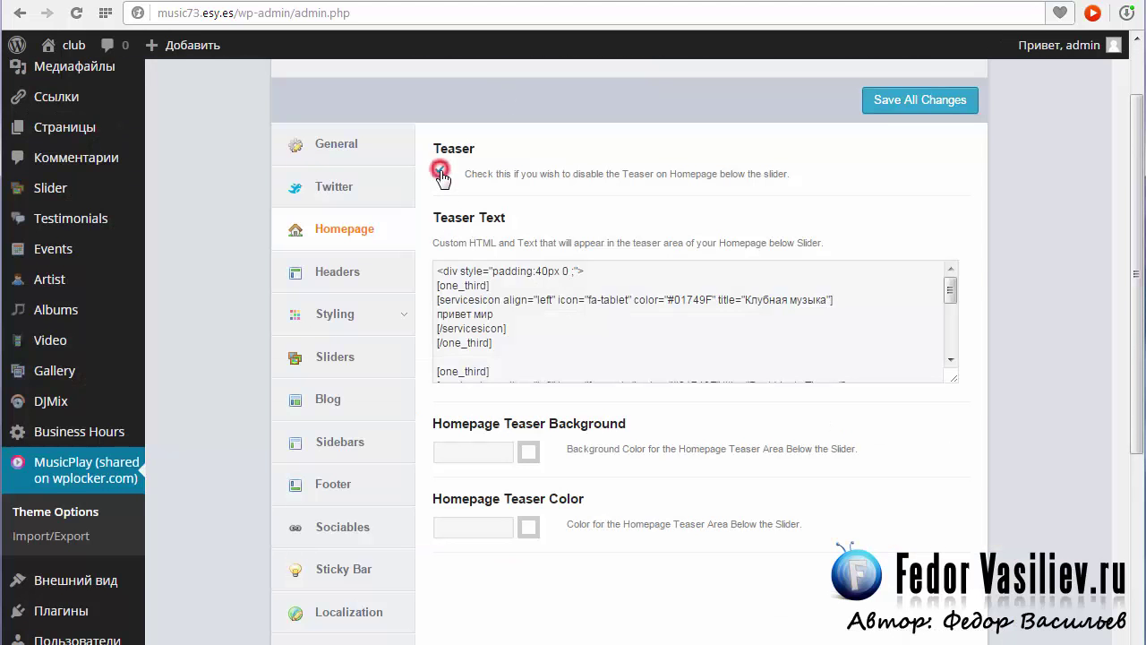
pyautogui.click(919, 100)
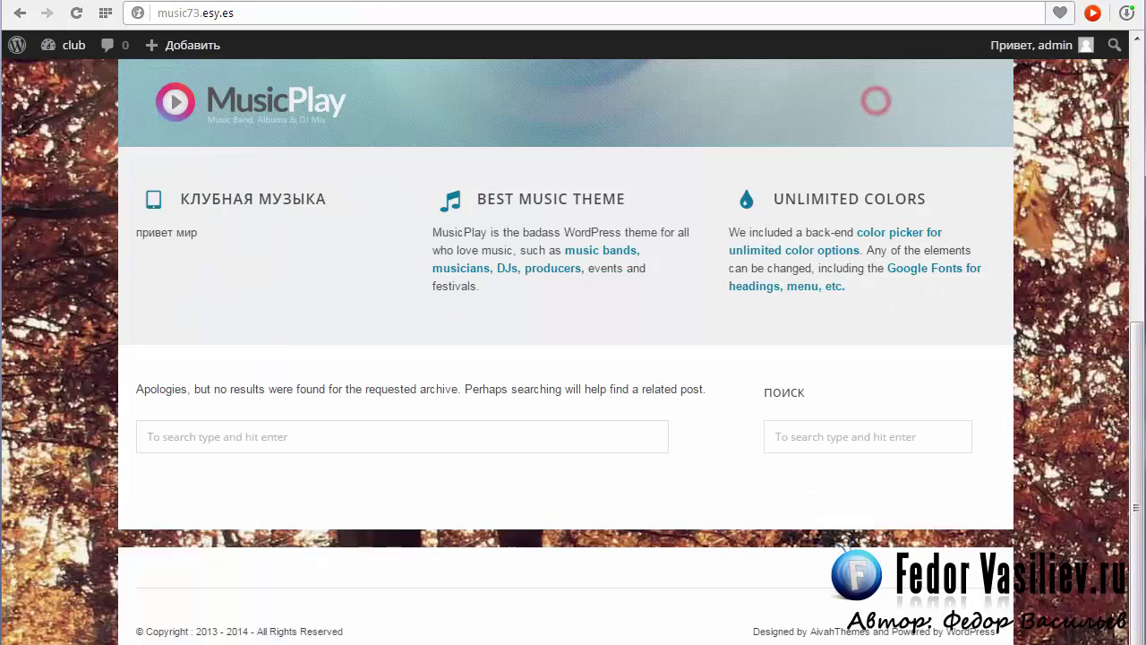
pyautogui.click(76, 13)
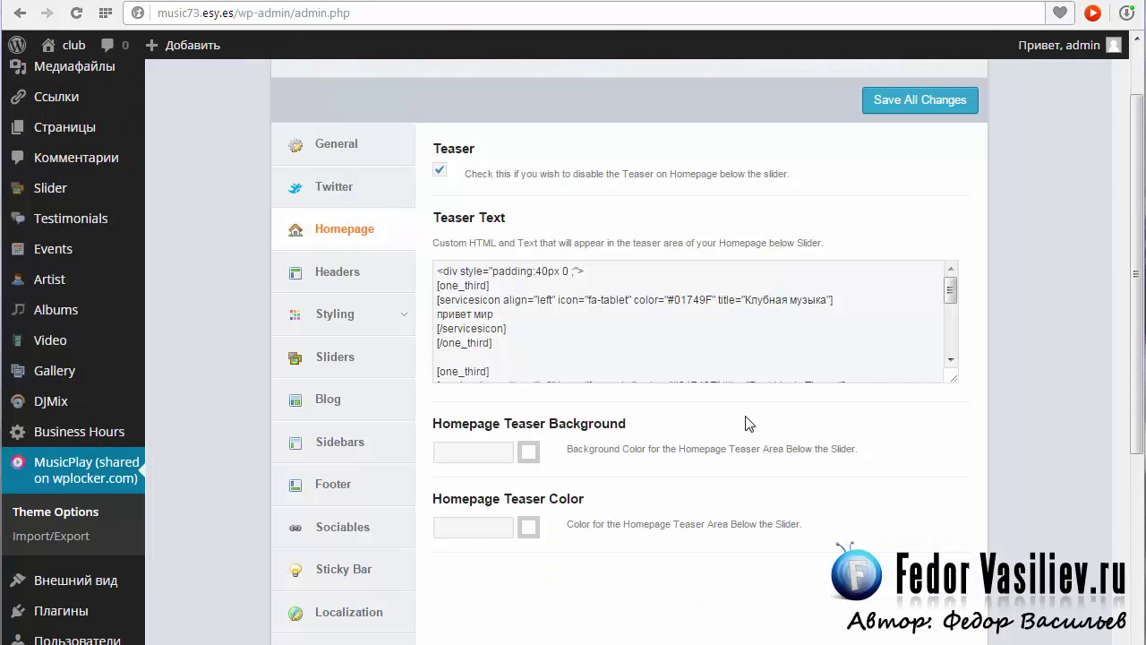
# Step: Set the Styling color scheme to dark.css, save all changes and view the restyled live site
pyautogui.click(332, 315)
pyautogui.click(716, 178)
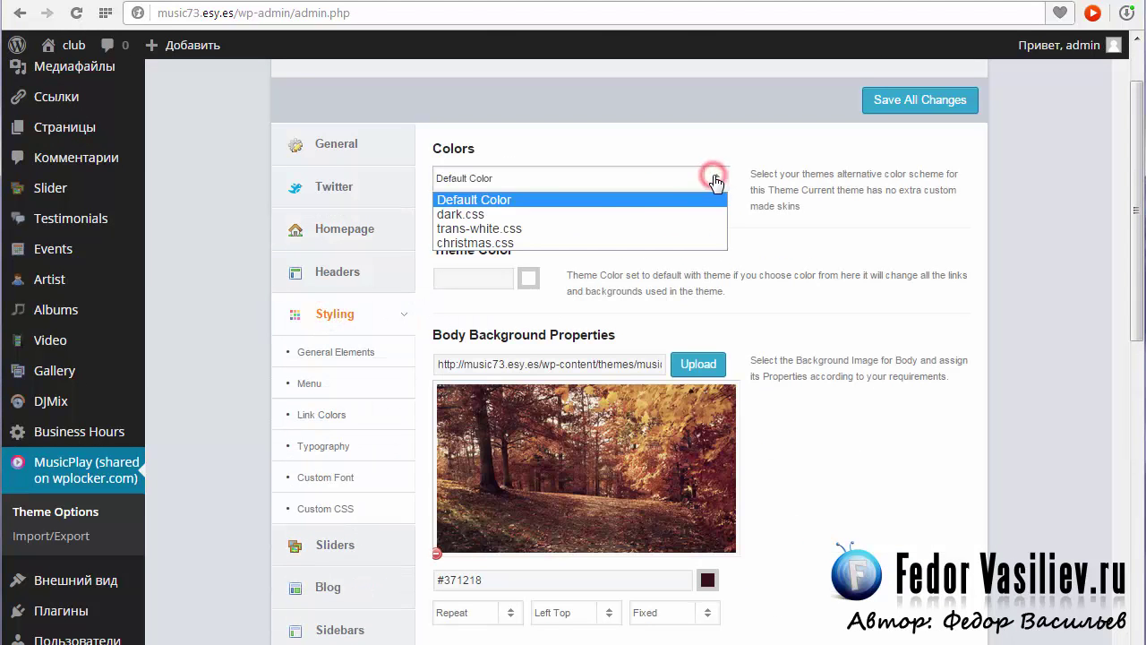
pyautogui.click(615, 223)
pyautogui.click(905, 102)
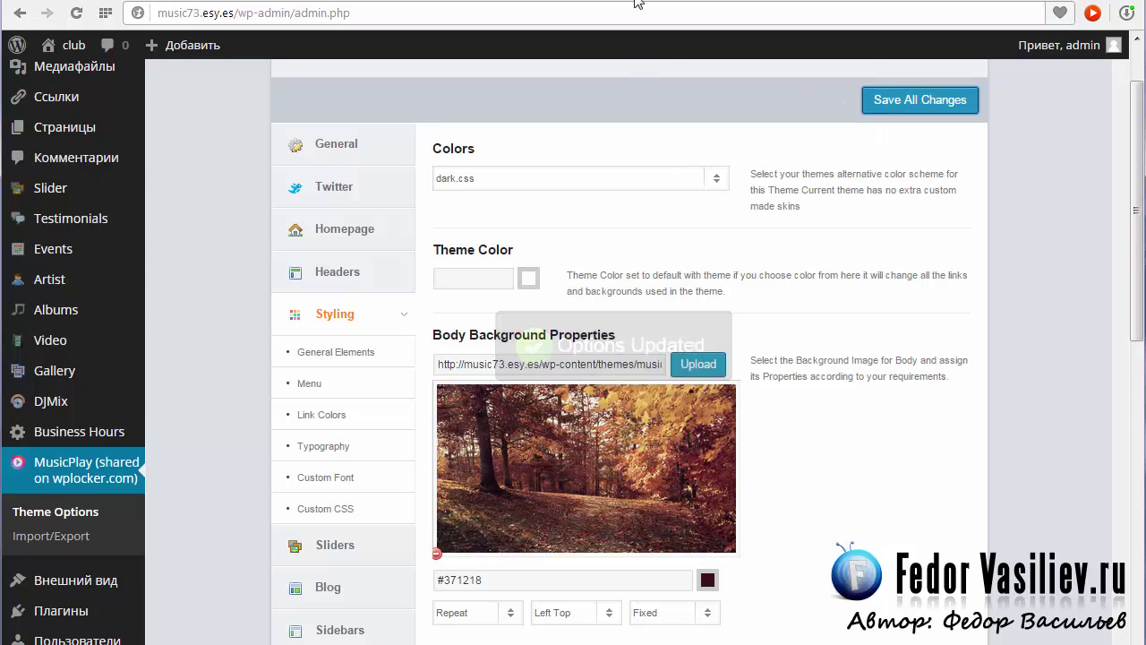
pyautogui.click(73, 45)
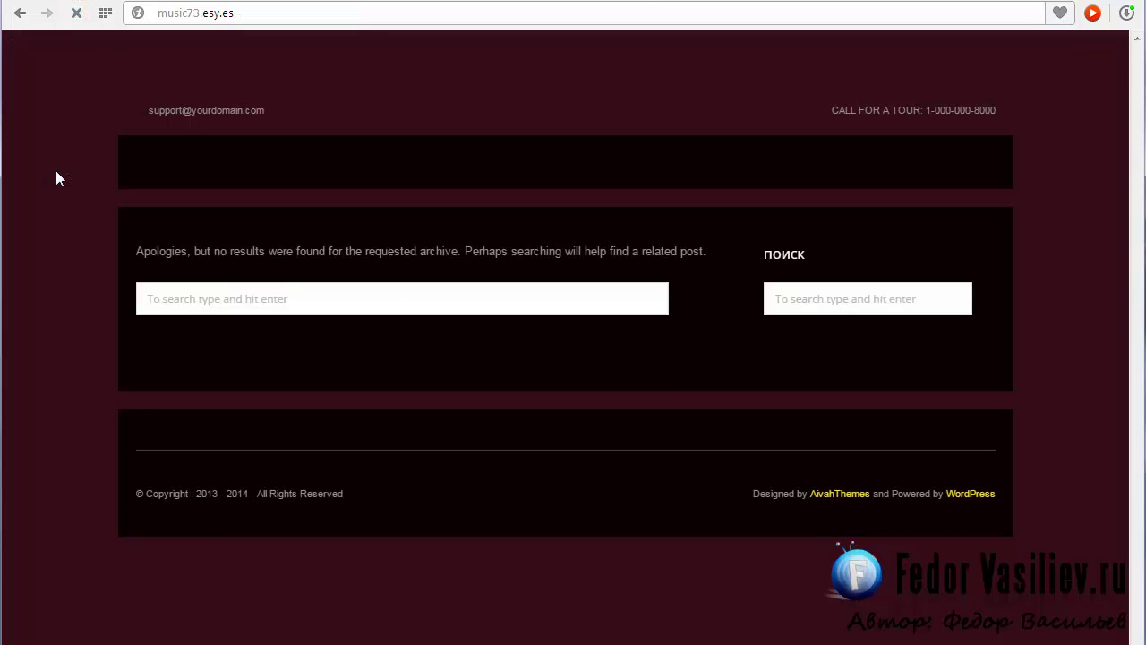
pyautogui.scroll(3, 56, 237)
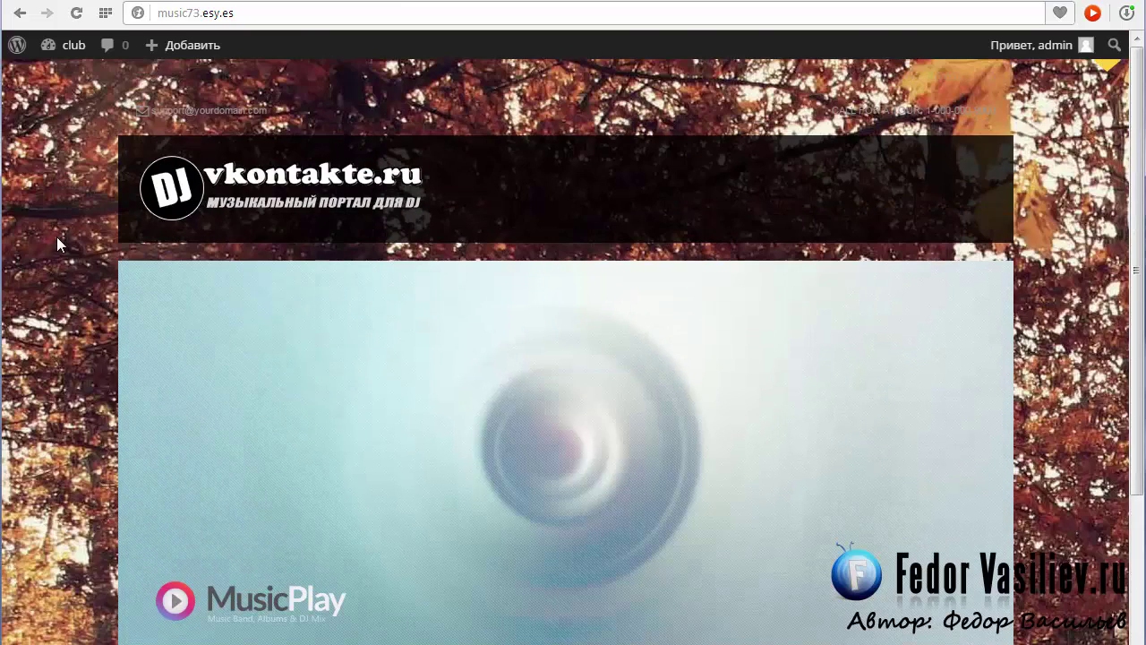
# Step: Upload the 336349658 image and use it at full size as the theme's body background
pyautogui.scroll(-3, 56, 236)
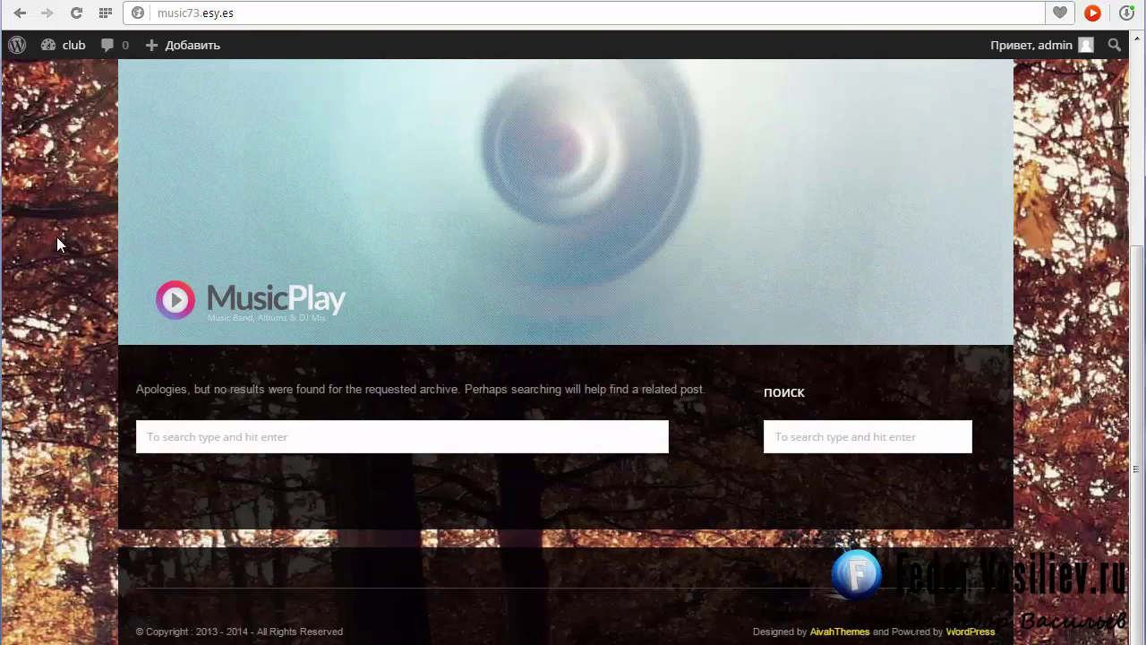
pyautogui.scroll(3, 57, 236)
pyautogui.scroll(-2, 56, 243)
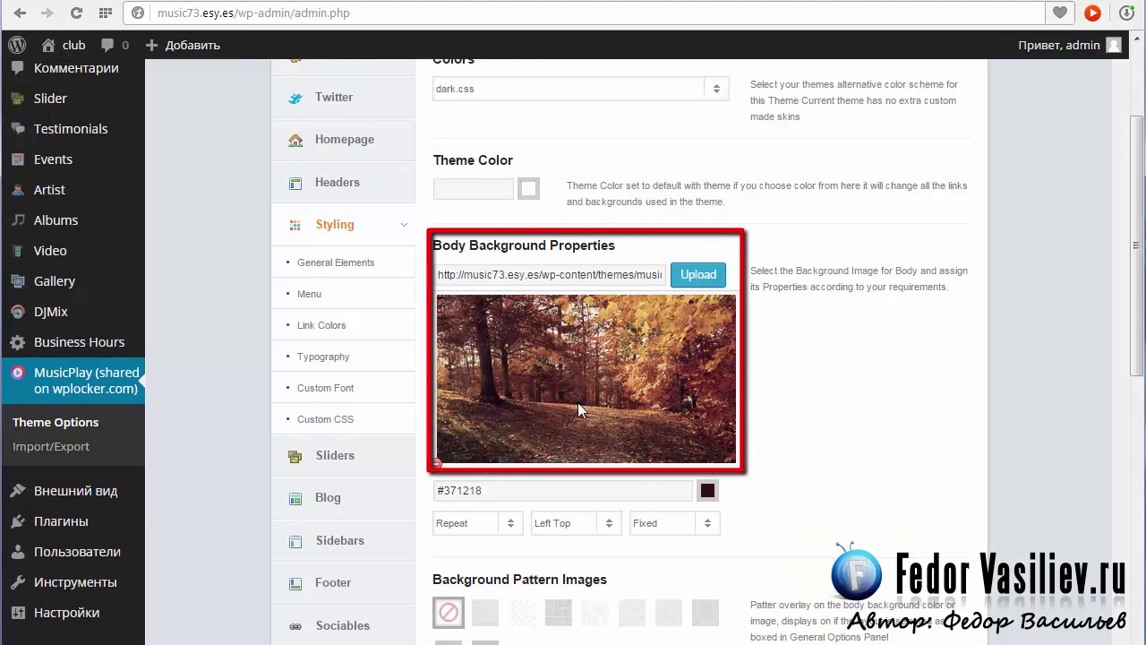
pyautogui.click(690, 279)
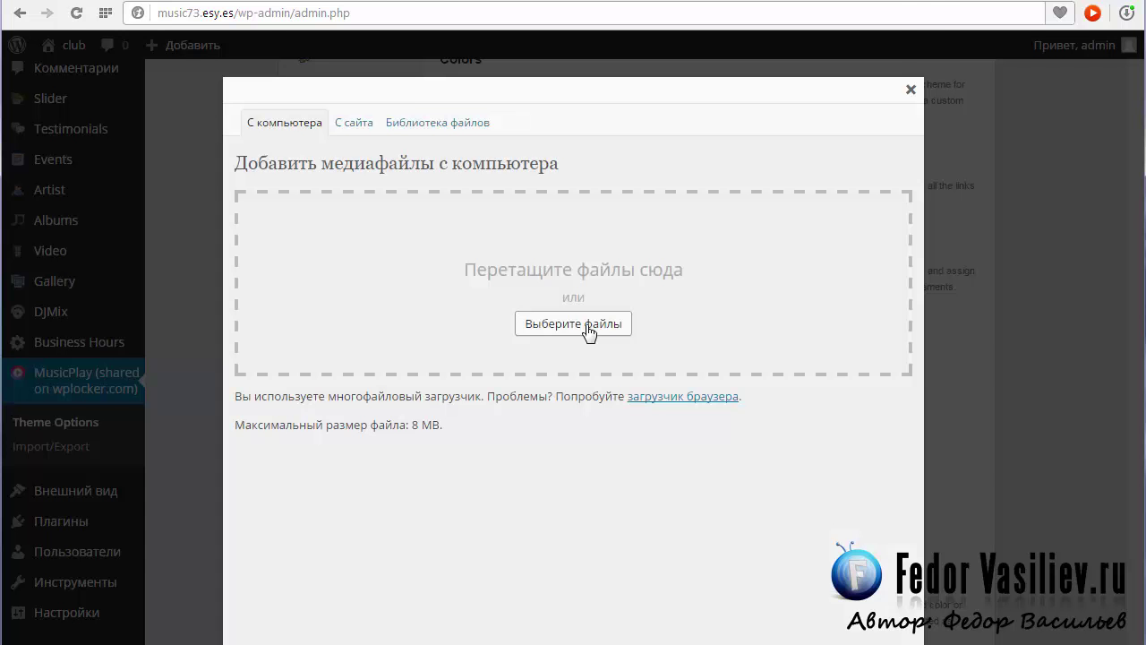
pyautogui.click(588, 327)
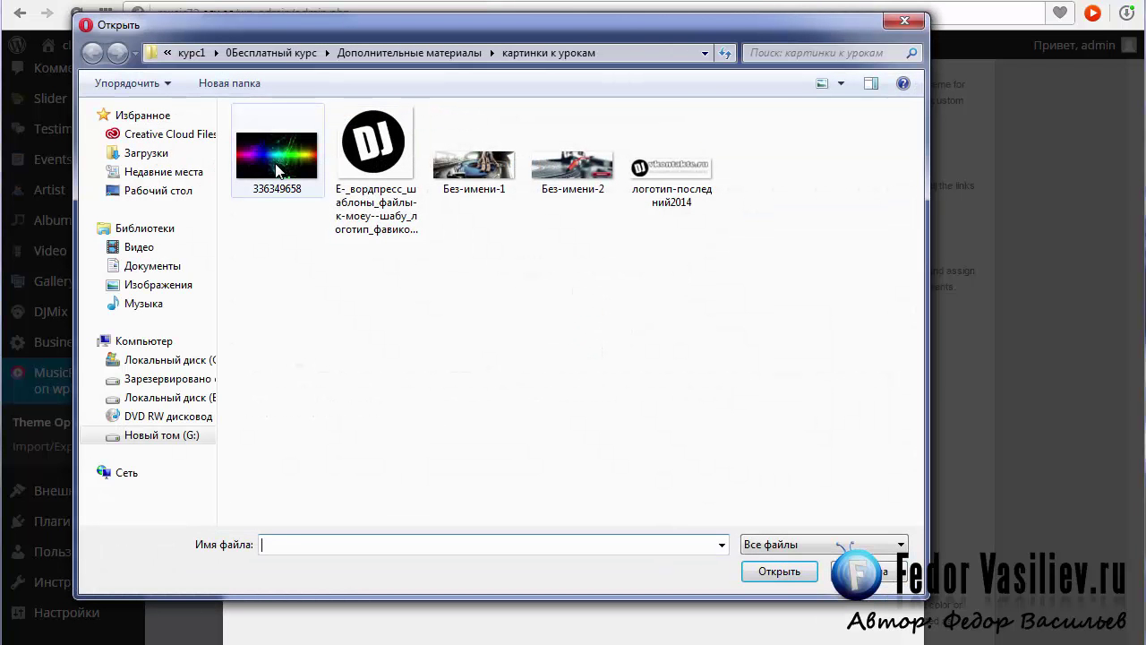
pyautogui.click(277, 168)
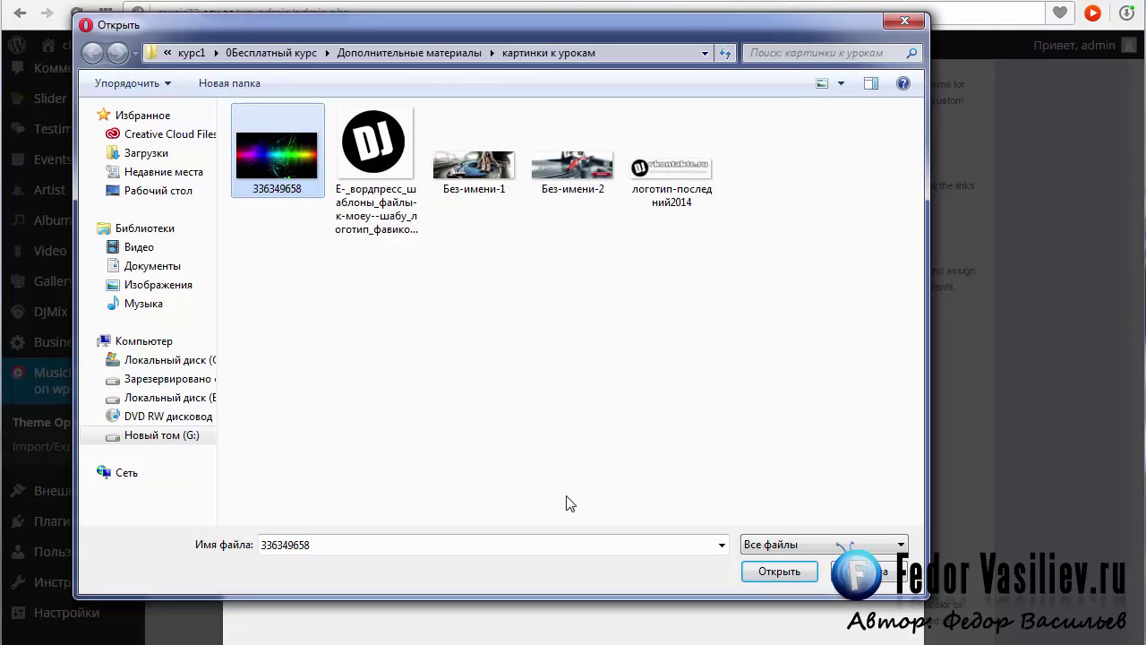
pyautogui.click(769, 573)
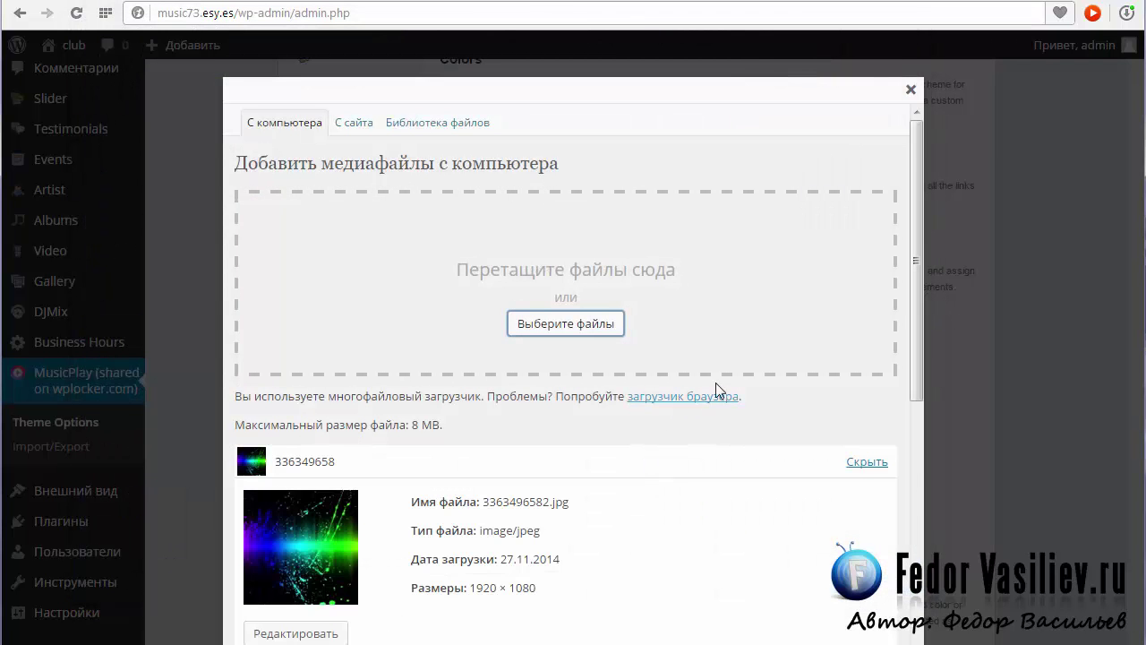
pyautogui.scroll(-2, 717, 373)
pyautogui.scroll(-3, 389, 335)
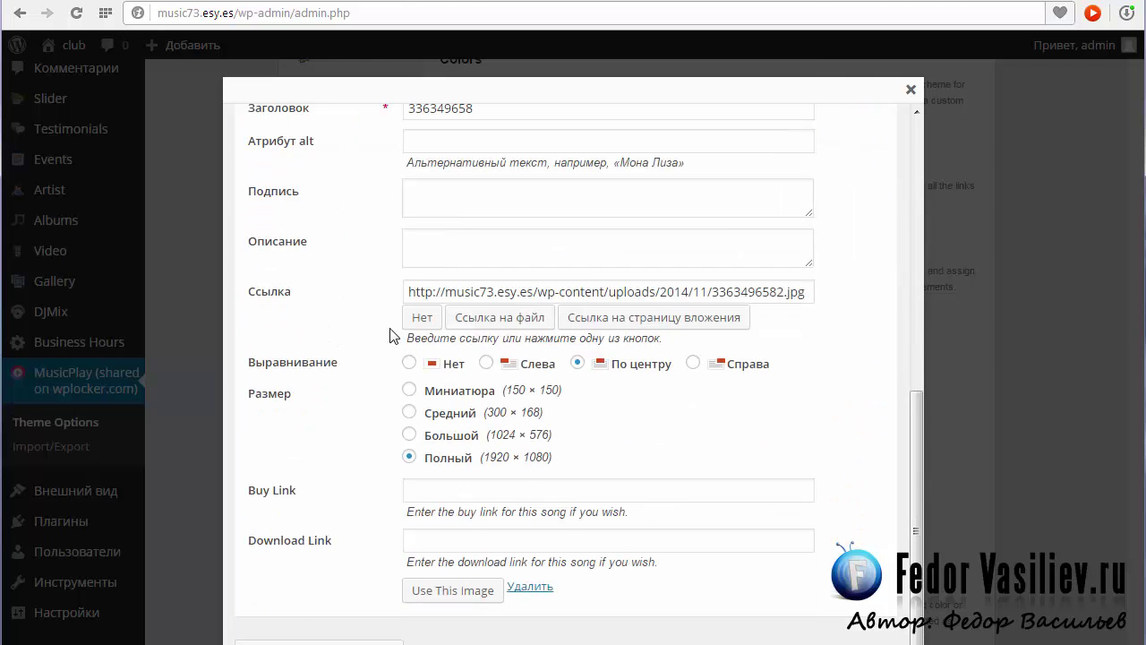
pyautogui.click(436, 591)
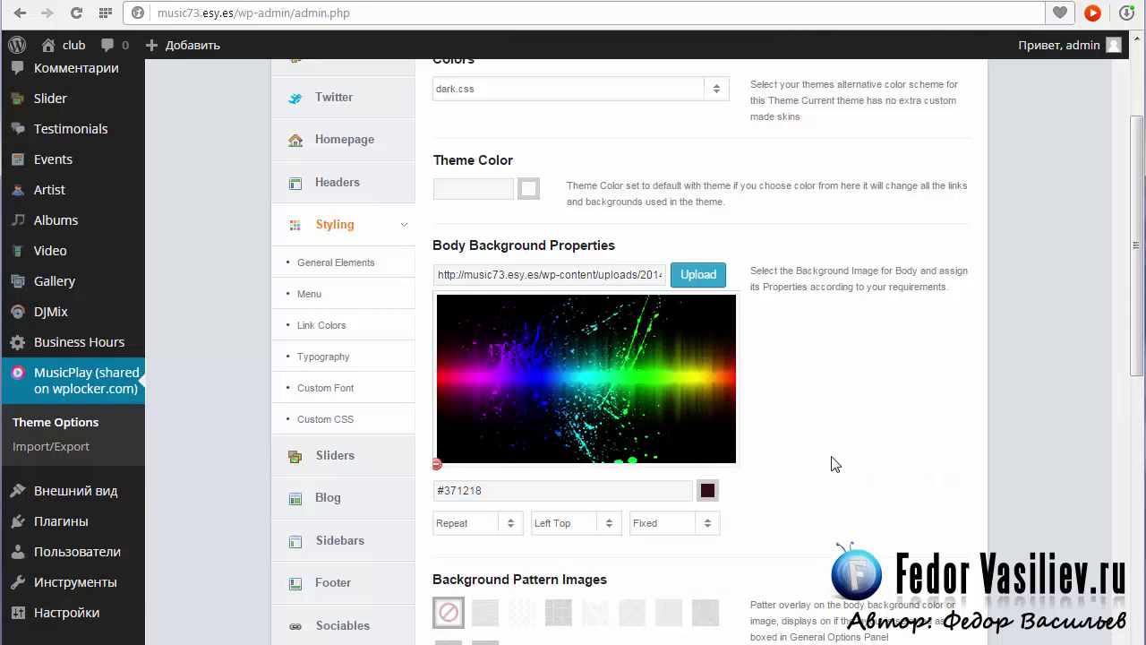
# Step: Save all theme option changes, reload the live site and check the new background down the page
pyautogui.scroll(3, 833, 464)
pyautogui.click(891, 191)
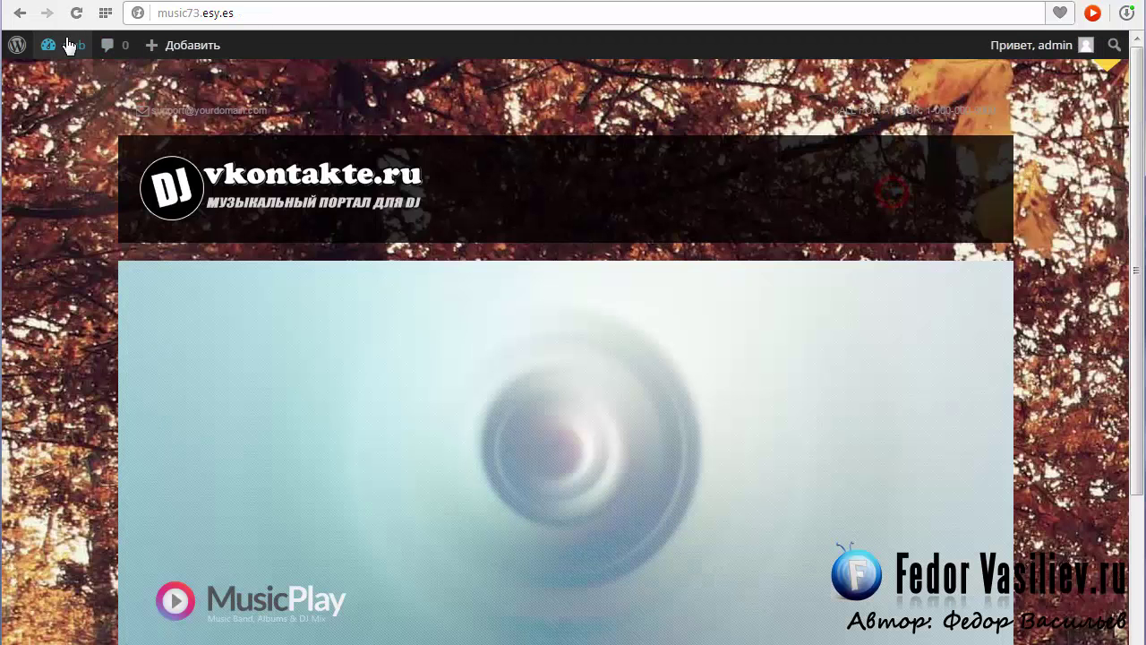
pyautogui.click(70, 45)
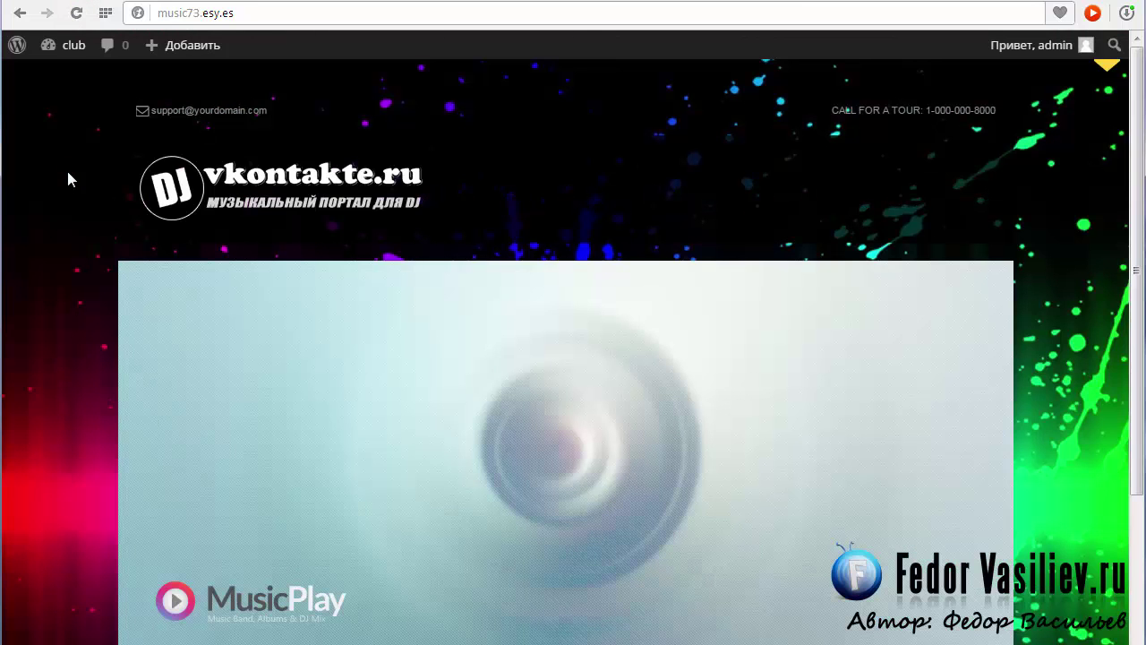
pyautogui.scroll(-3, 68, 180)
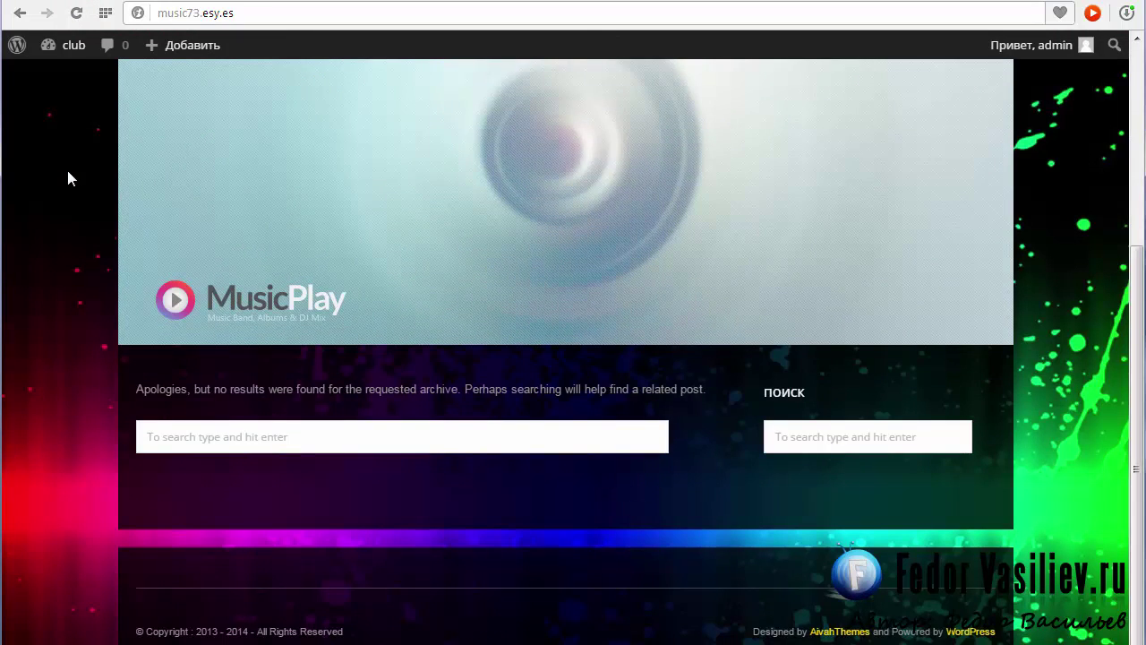
pyautogui.scroll(3, 68, 179)
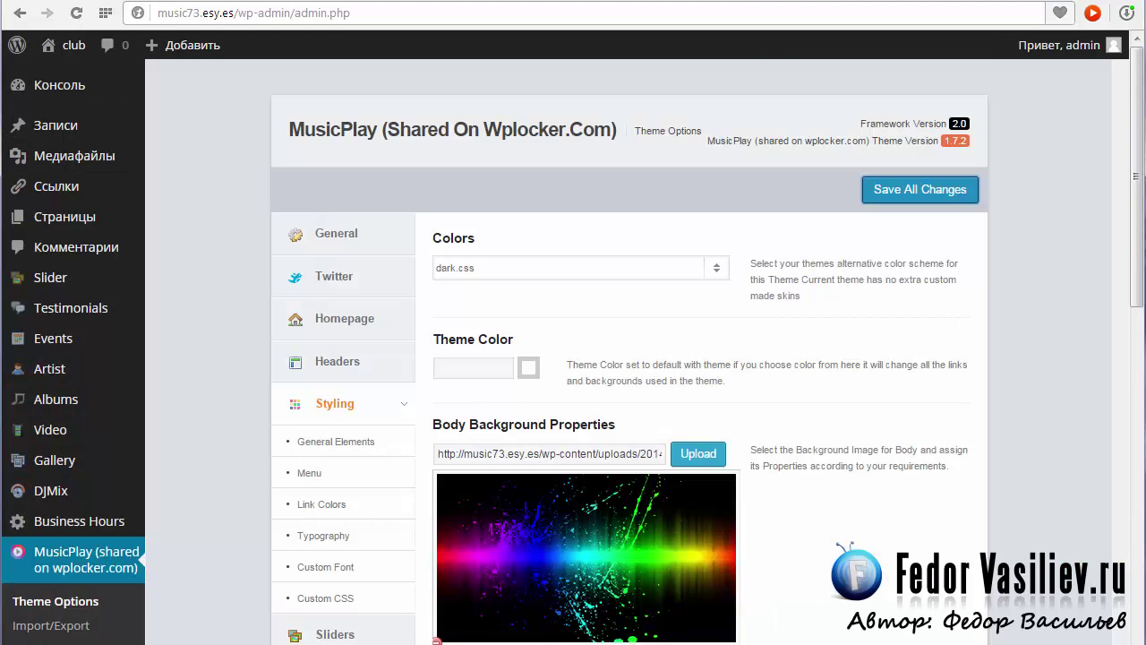
# Step: Open the theme's Sliders options and turn the disable-slider setting on and back off
pyautogui.scroll(-5, 749, 478)
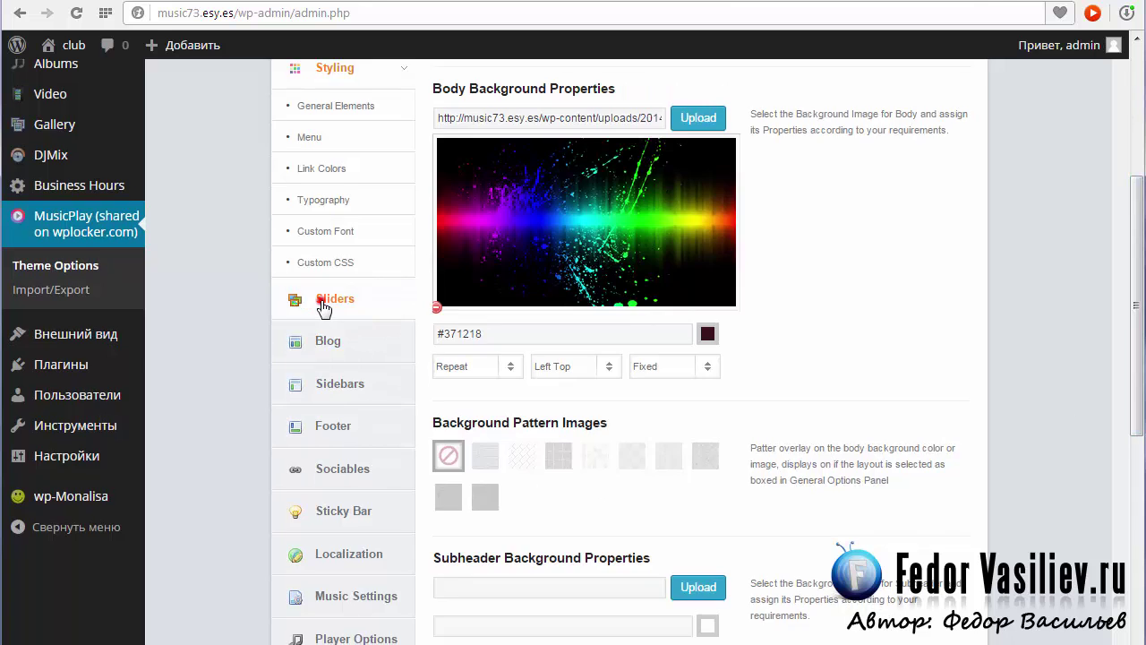
pyautogui.click(323, 301)
pyautogui.click(440, 263)
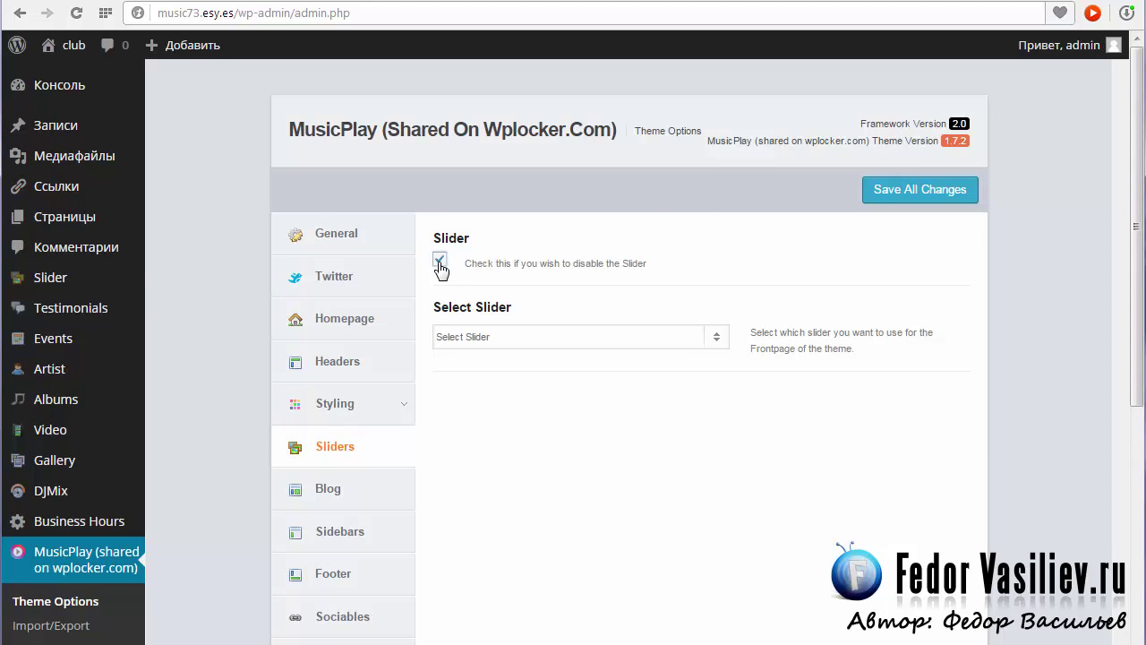
pyautogui.click(439, 262)
# Step: Add a slider category named "фотки" with no parent category
pyautogui.moveTo(61, 285)
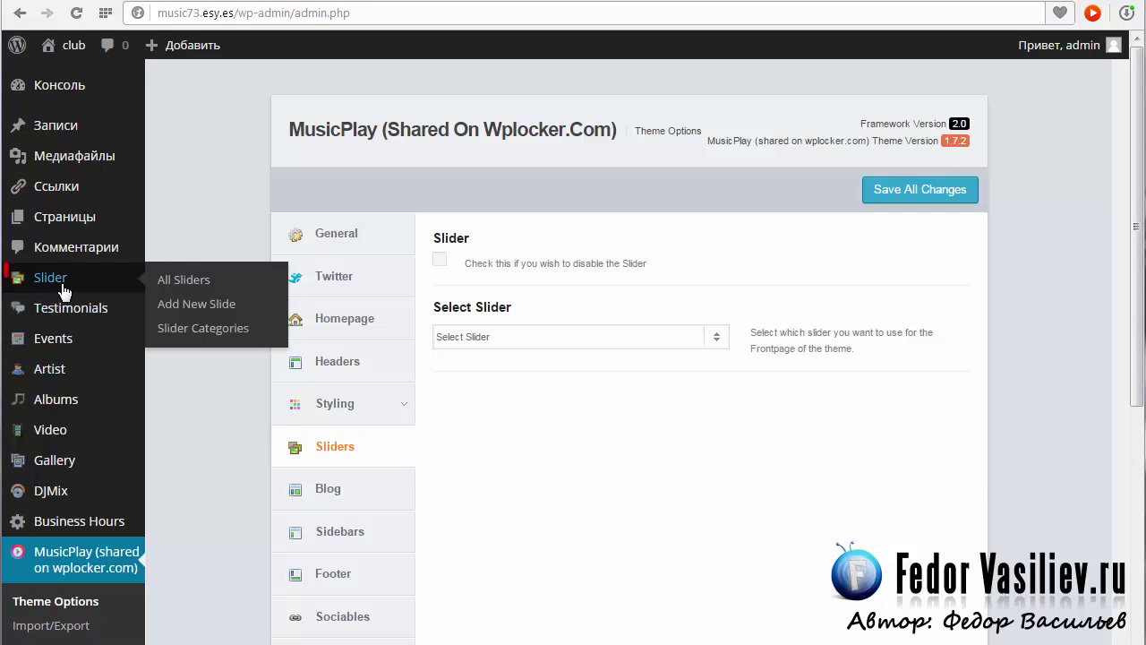
pyautogui.click(57, 285)
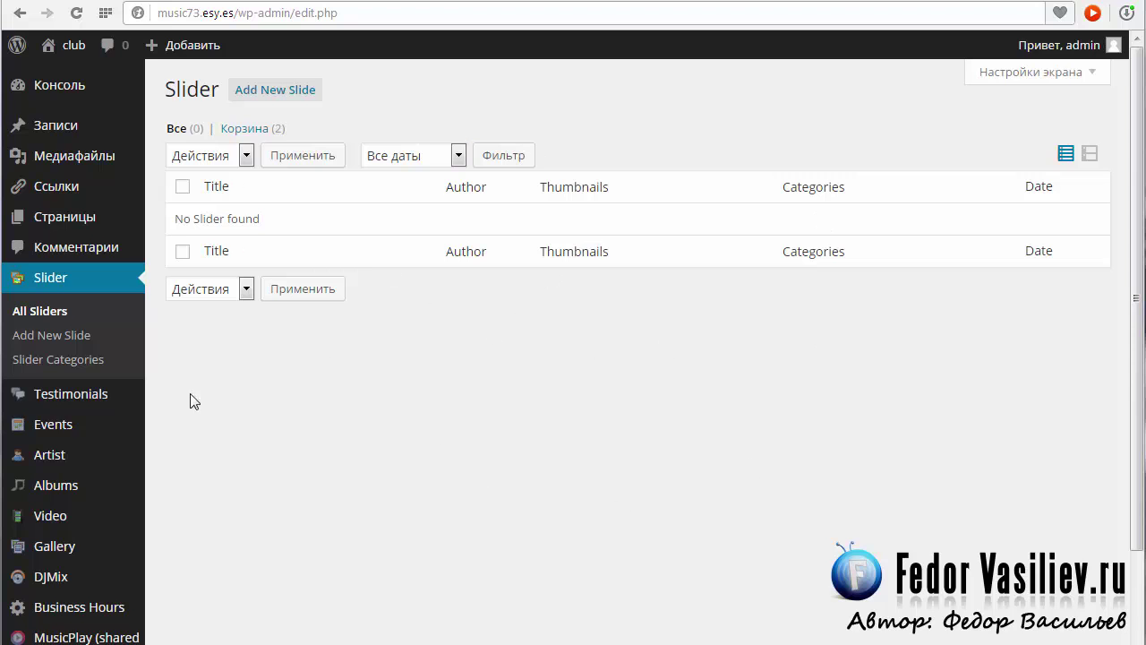
pyautogui.click(51, 359)
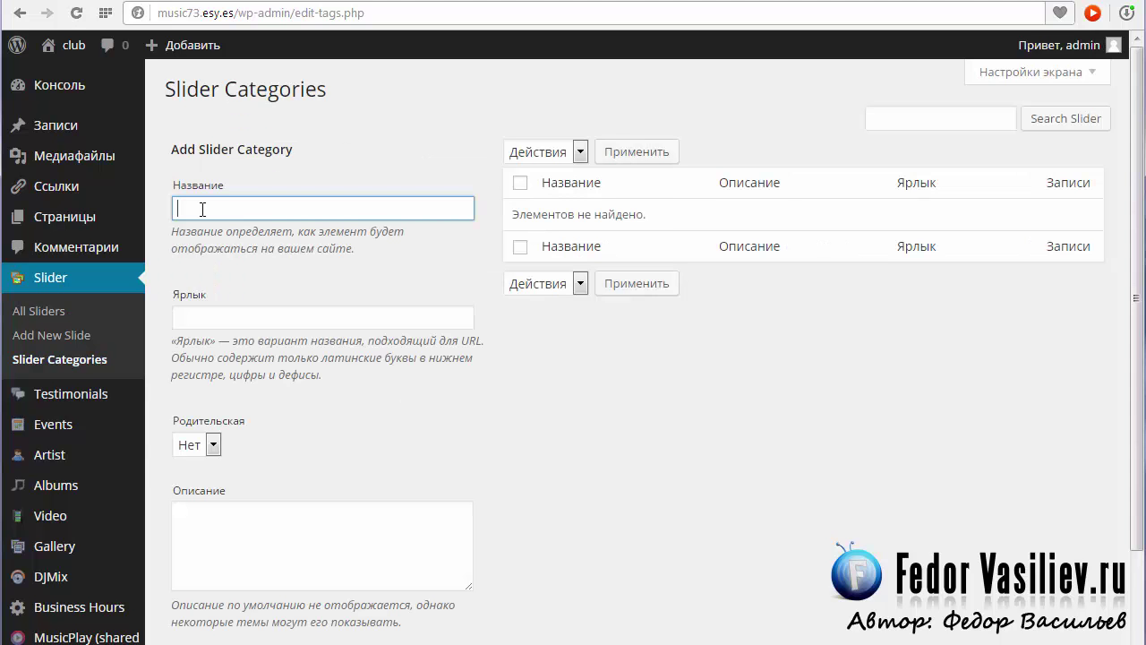
pyautogui.write('фотки')
pyautogui.doubleClick(263, 205)
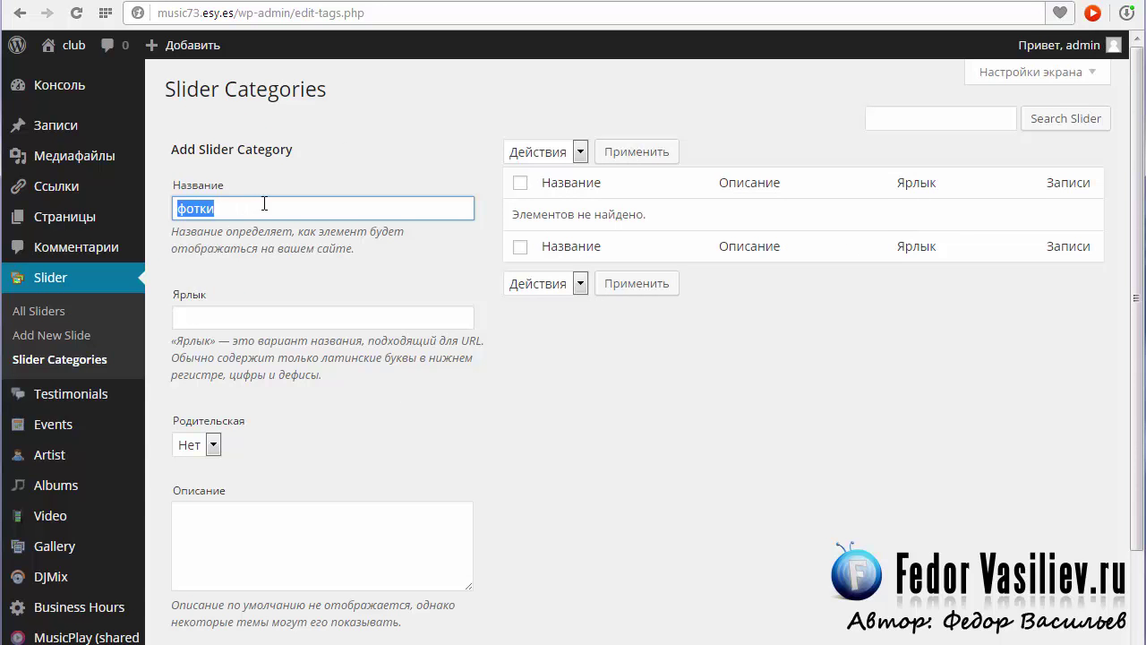
pyautogui.click(215, 207)
pyautogui.scroll(-3, 460, 277)
pyautogui.click(225, 475)
pyautogui.scroll(3, 540, 264)
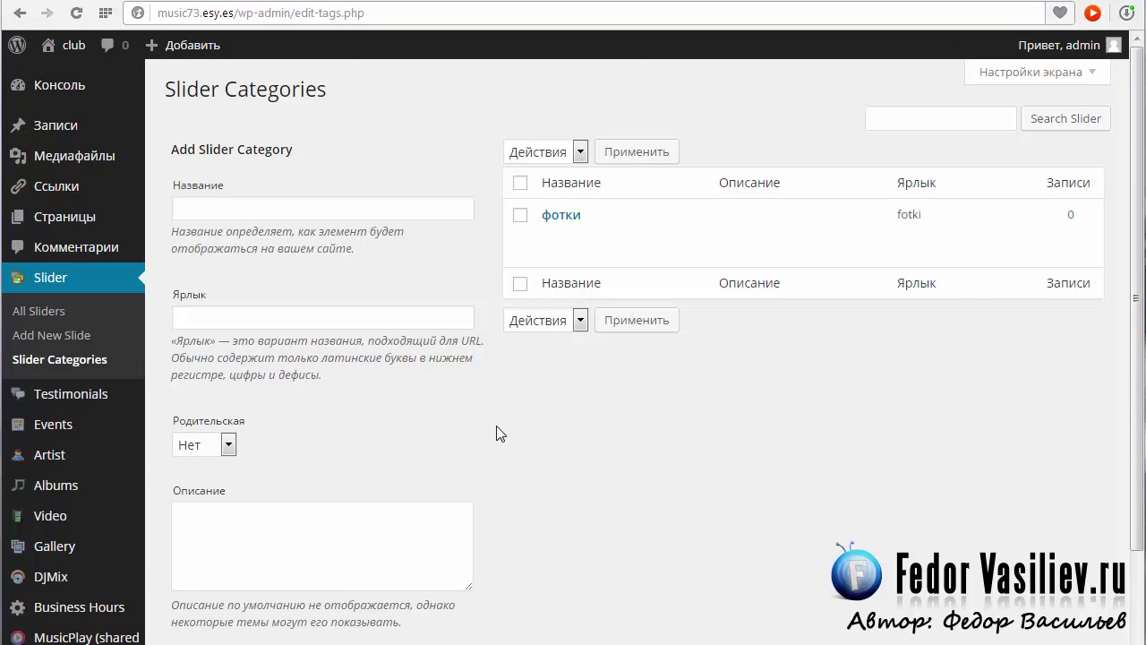
# Step: Start a new slide titled "привет мир" with the slider description "супер фотка!"
pyautogui.click(30, 311)
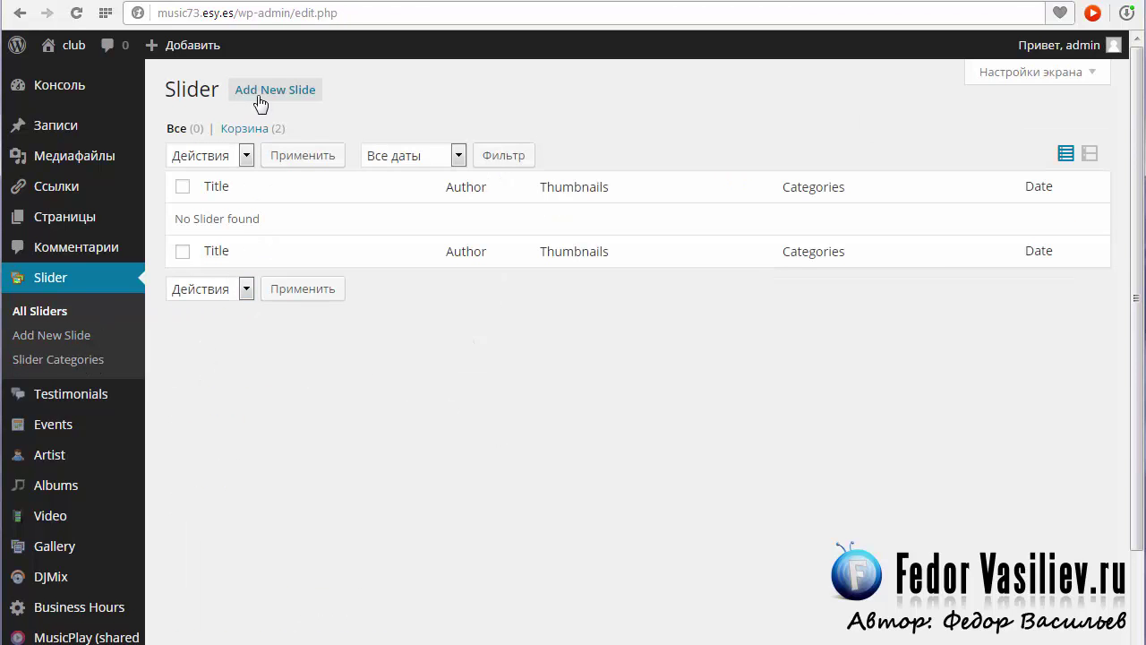
pyautogui.click(266, 93)
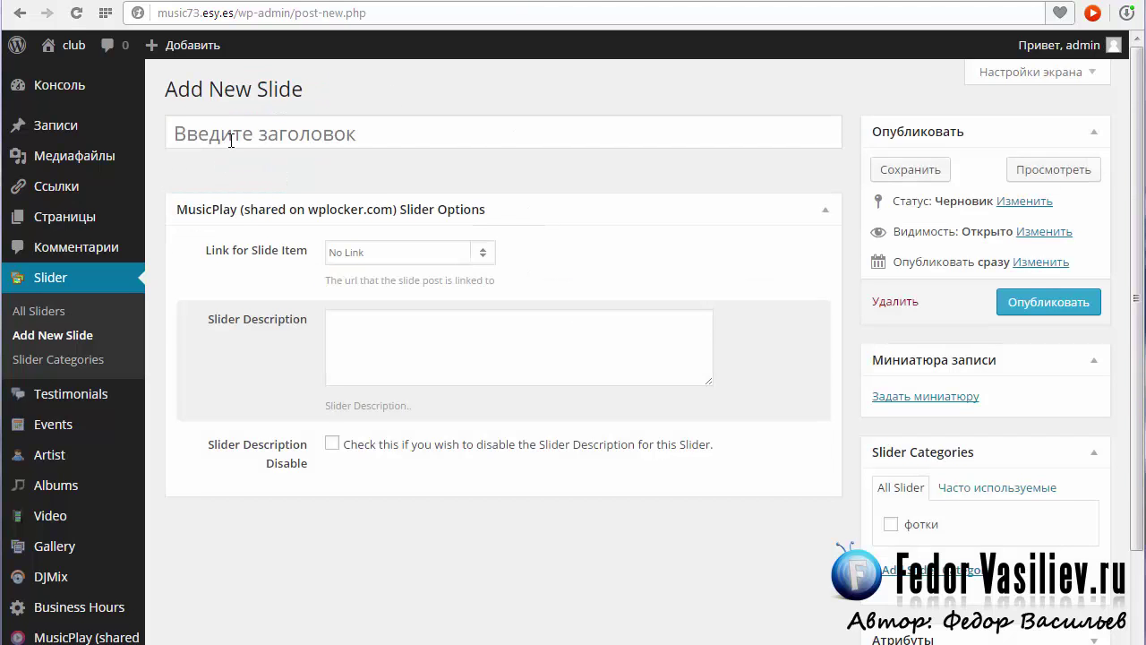
pyautogui.click(305, 132)
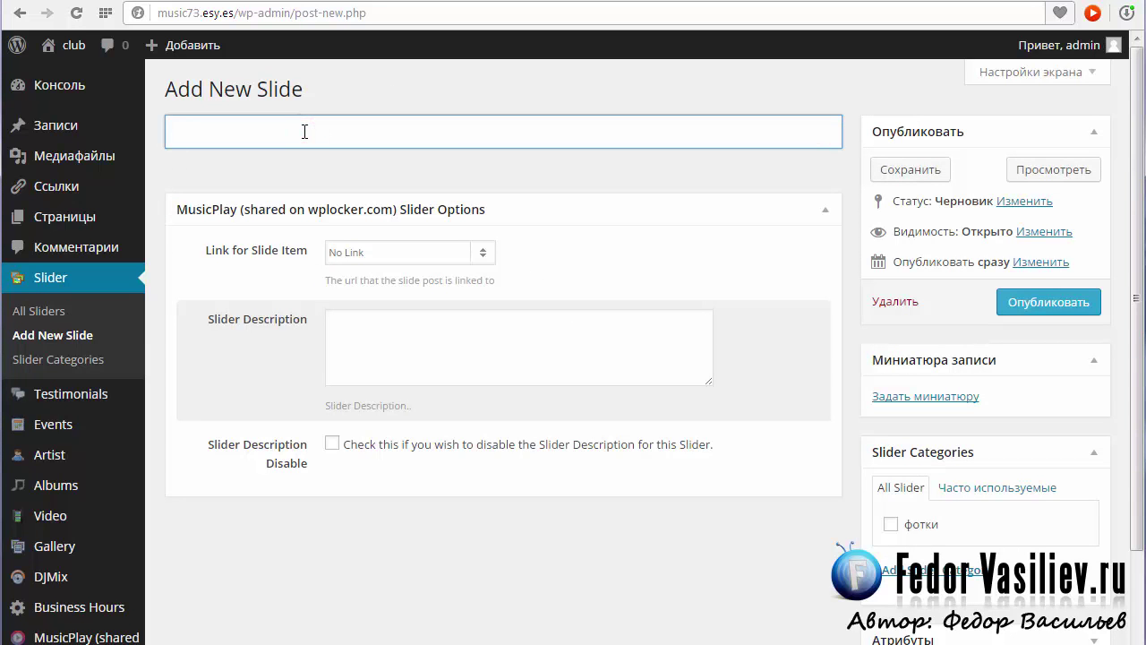
pyautogui.write('привет мир')
pyautogui.click(384, 335)
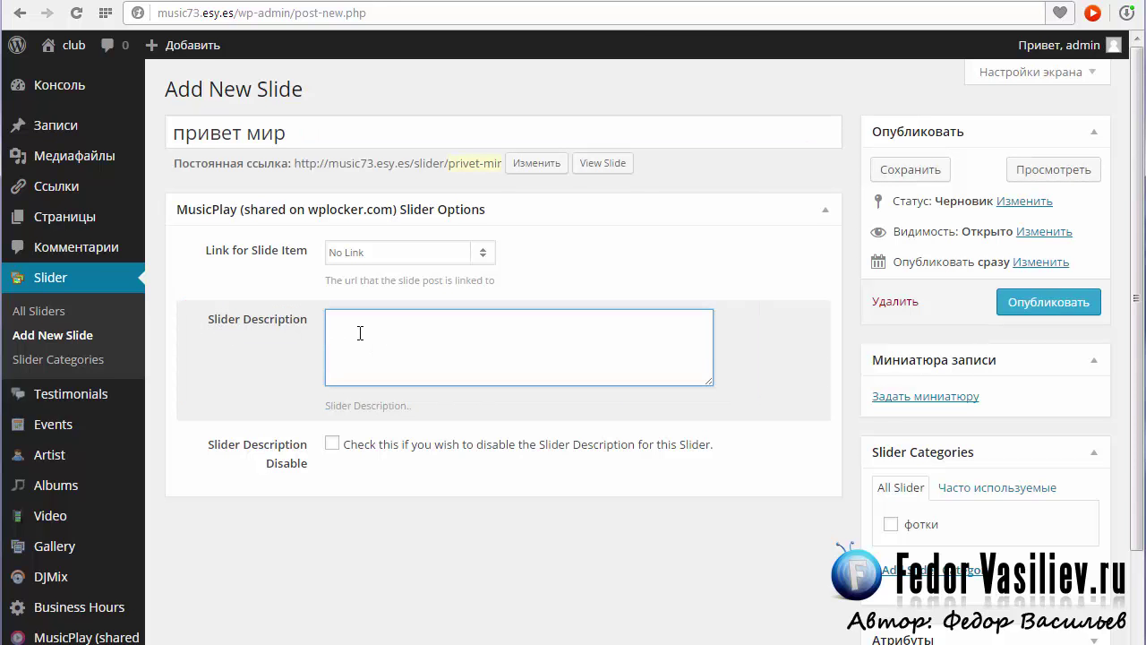
pyautogui.write('супер фотка!')
# Step: Upload the images Без-имени-1 and Без-имени-2 and set Без-имени-2 as the slide's thumbnail
pyautogui.scroll(-1, 878, 299)
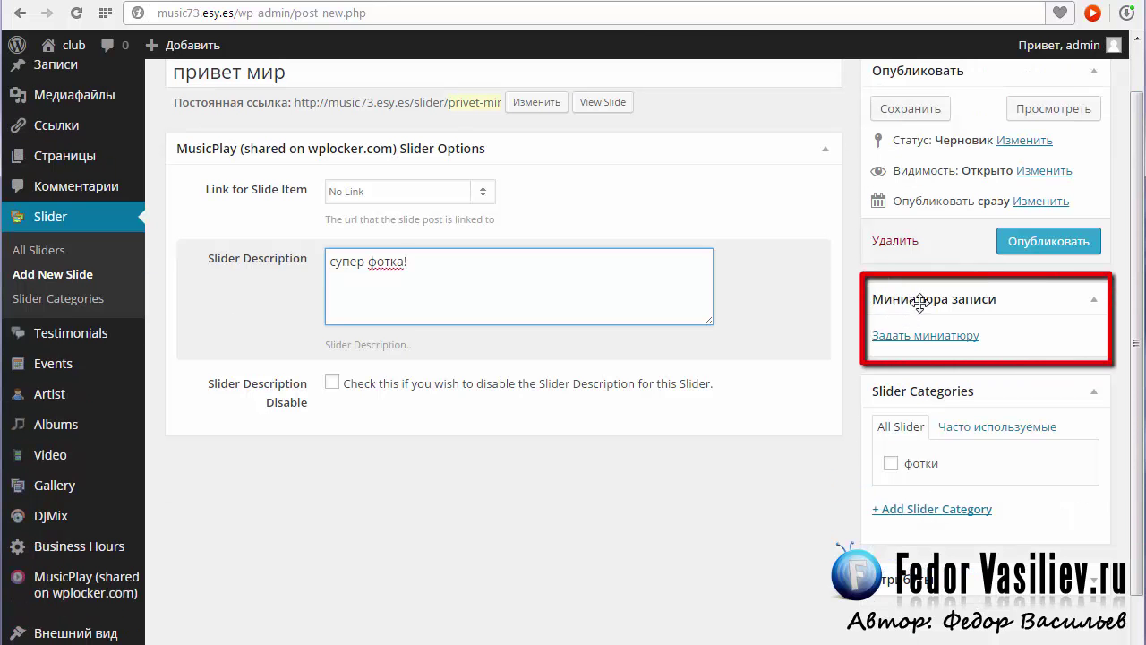
pyautogui.click(896, 337)
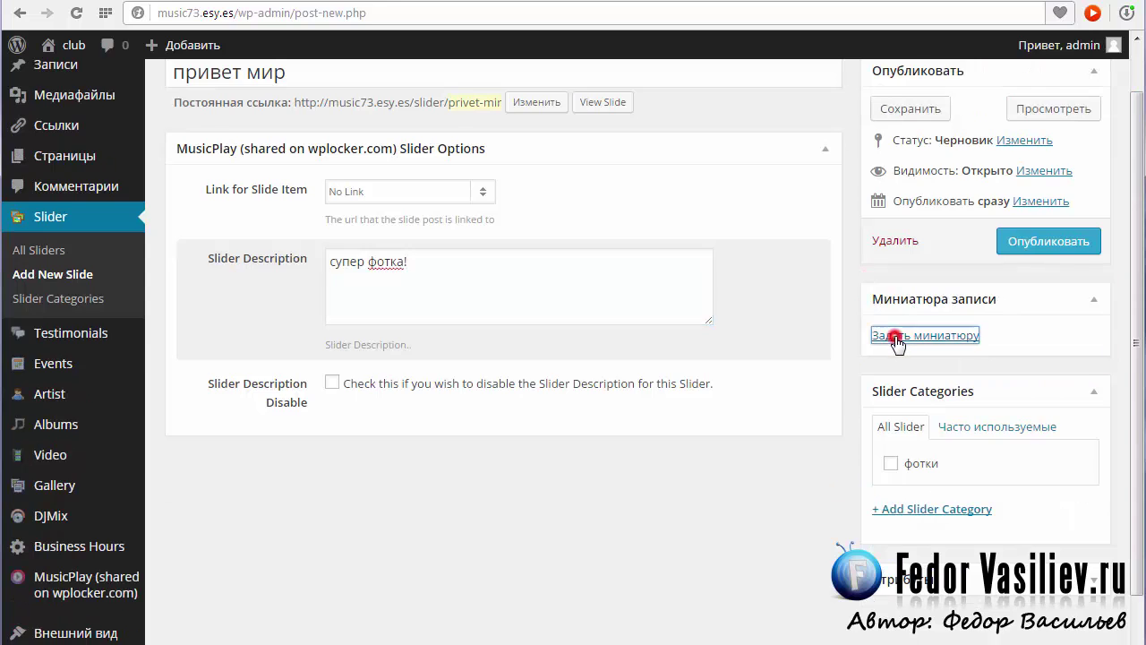
pyautogui.click(114, 119)
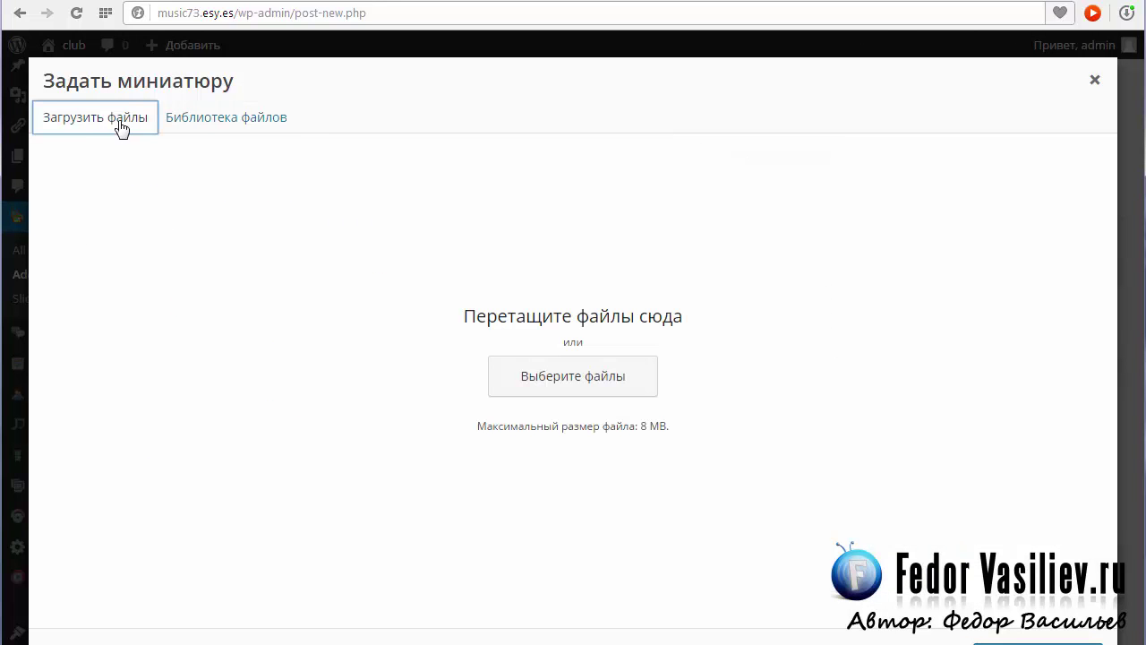
pyautogui.click(542, 379)
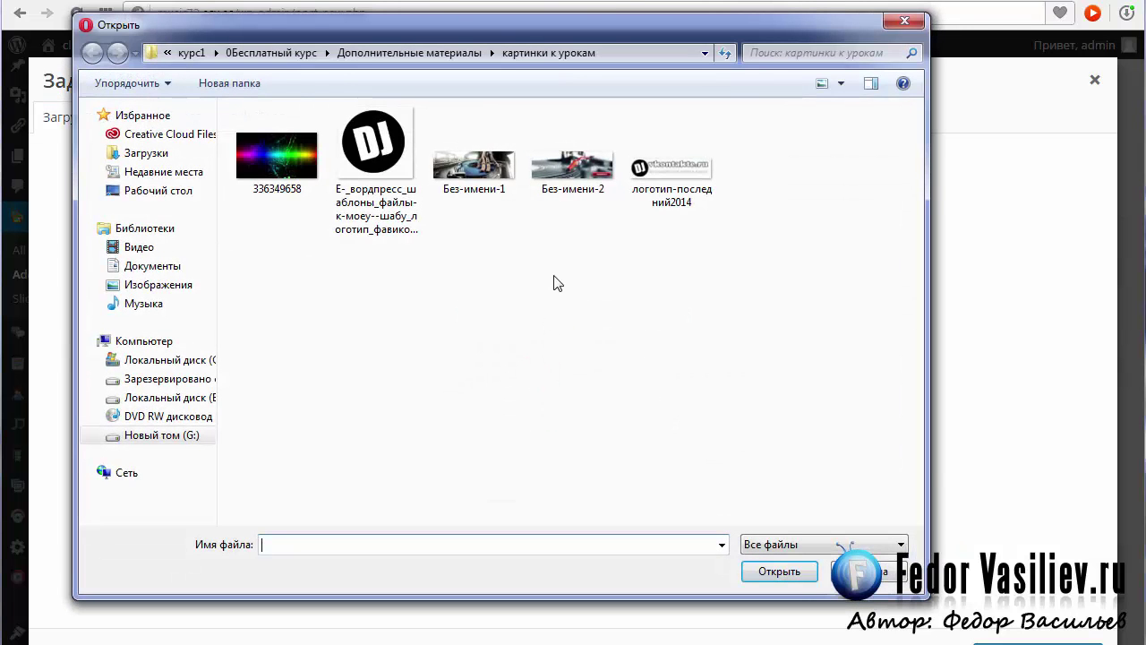
pyautogui.moveTo(585, 231); pyautogui.dragTo(477, 158)
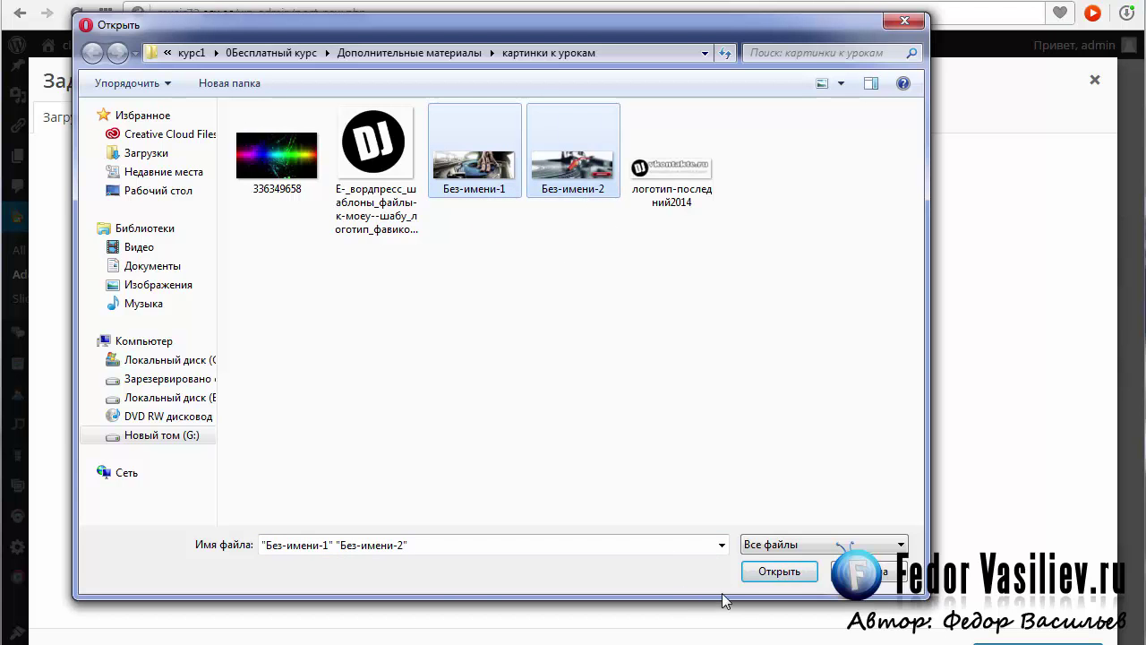
pyautogui.click(777, 572)
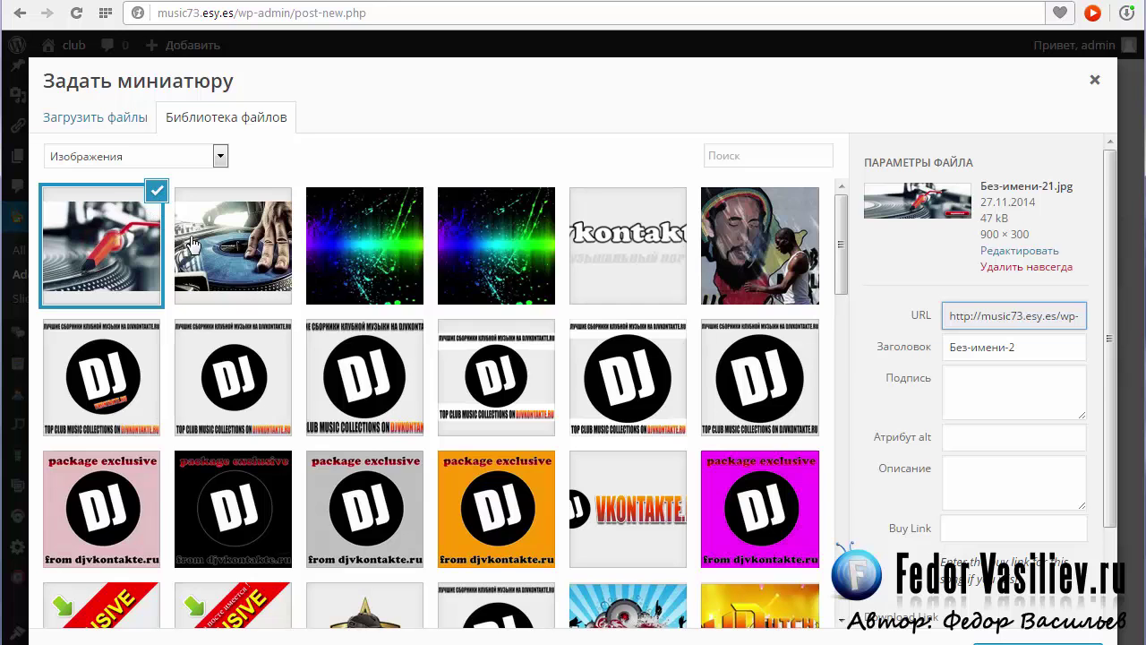
pyautogui.moveTo(1110, 331); pyautogui.dragTo(1133, 461)
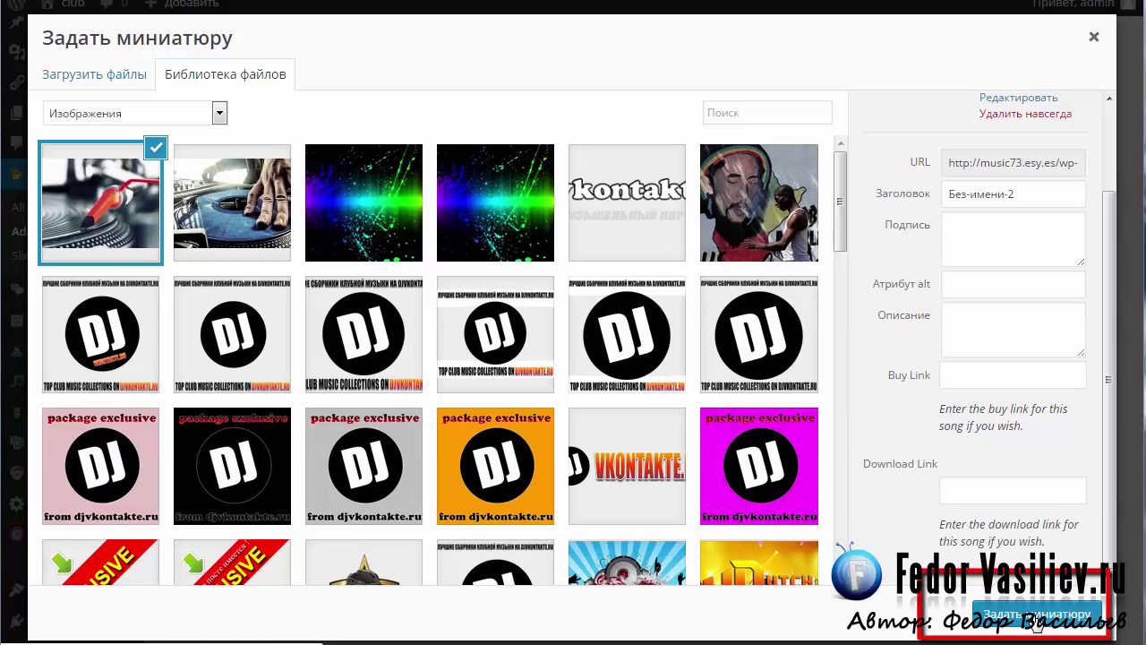
pyautogui.click(1036, 618)
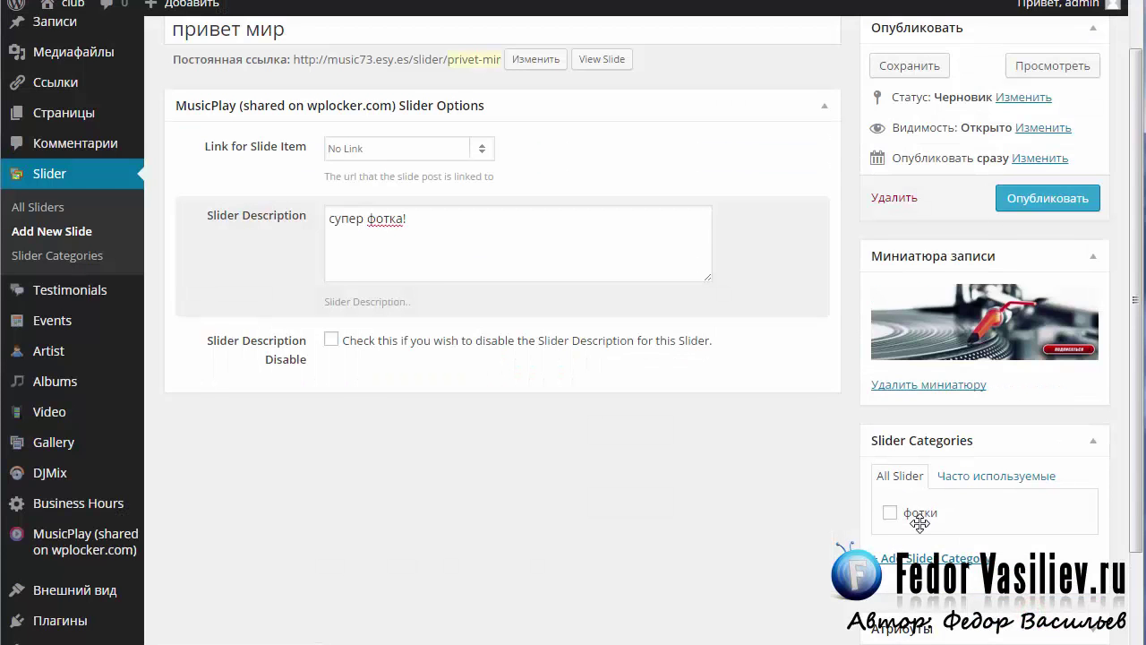
# Step: Assign the slide to the "фотки" slider category and publish it
pyautogui.scroll(-1, 920, 524)
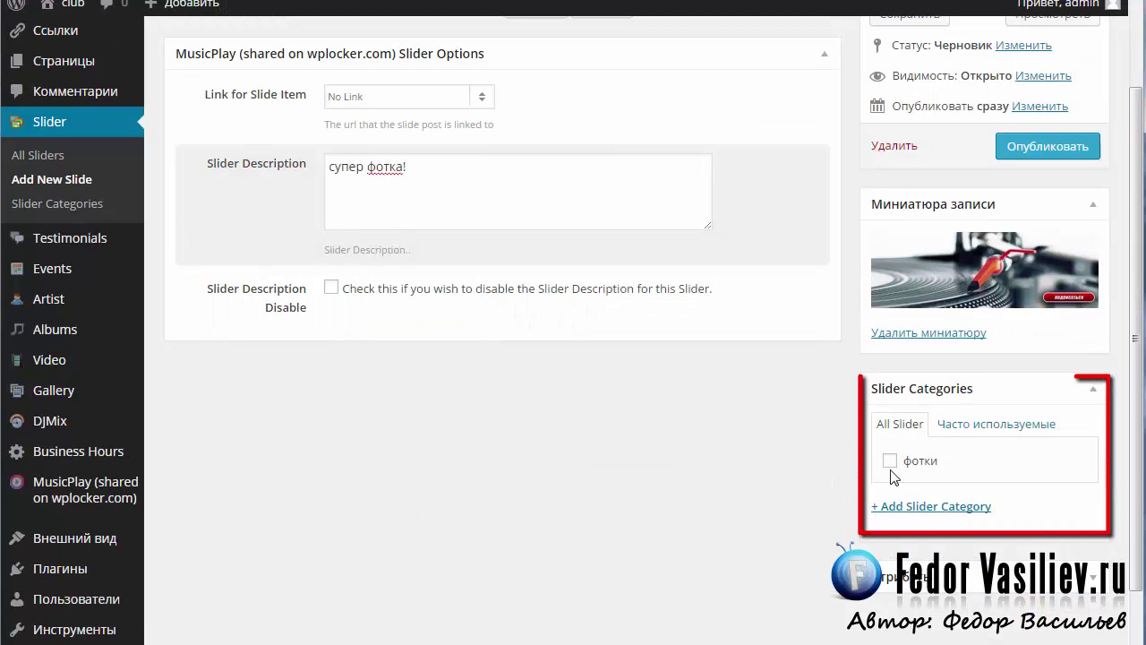
pyautogui.click(890, 461)
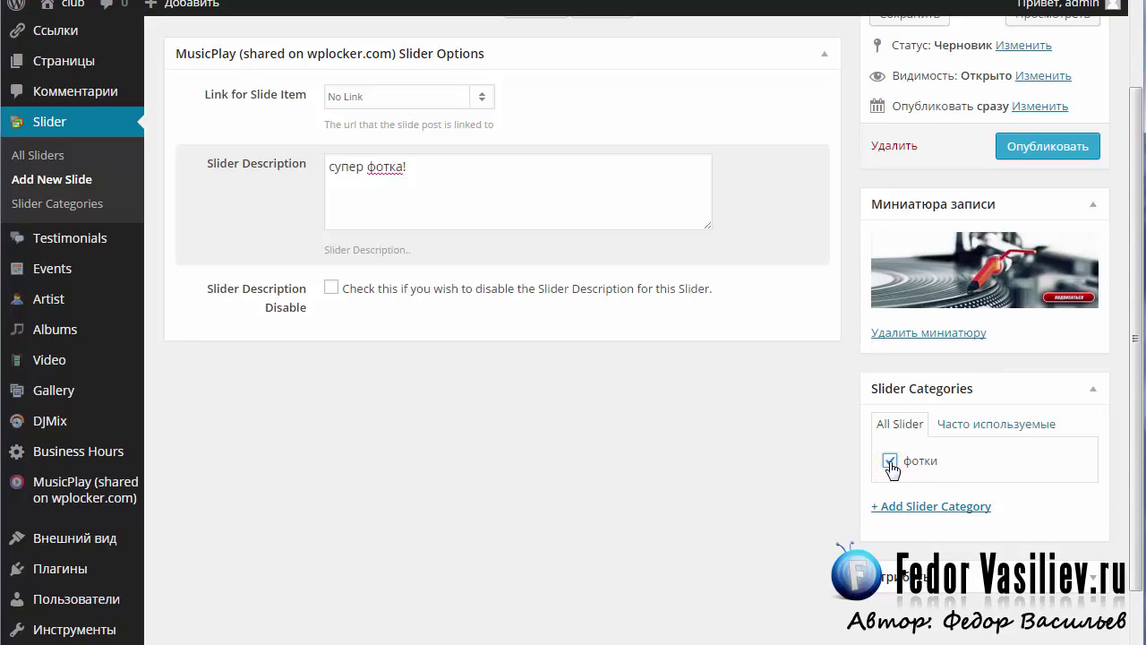
pyautogui.scroll(2, 891, 468)
pyautogui.click(1025, 258)
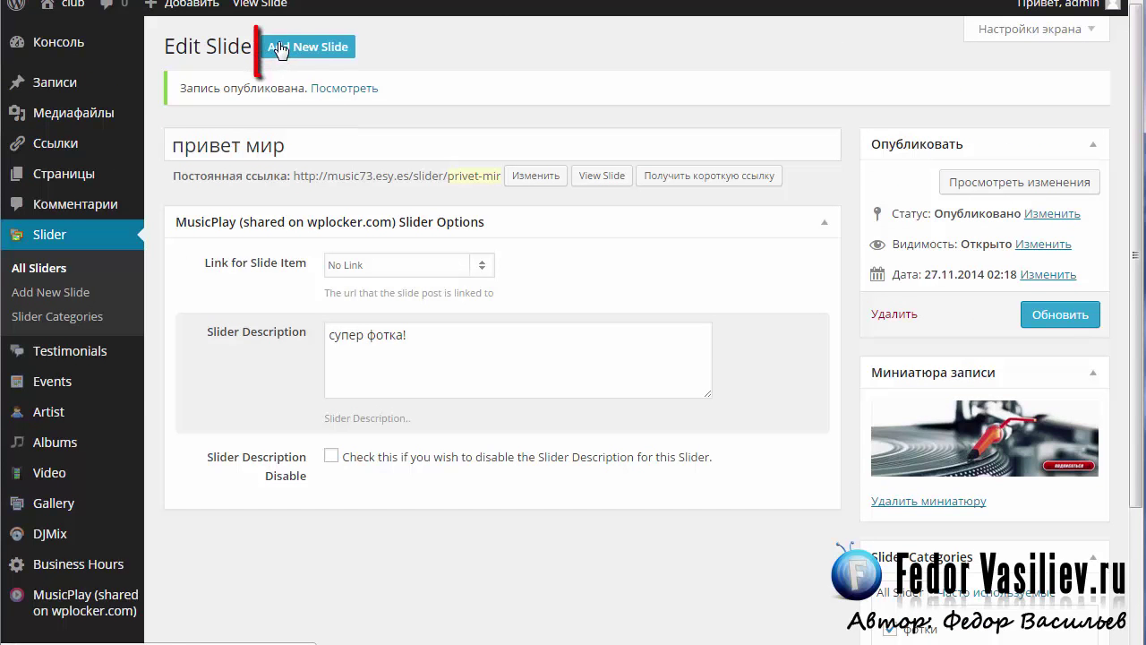
# Step: Start a new slide titled "клубная музыка" and assign it to the "фотки" slider category
pyautogui.click(277, 53)
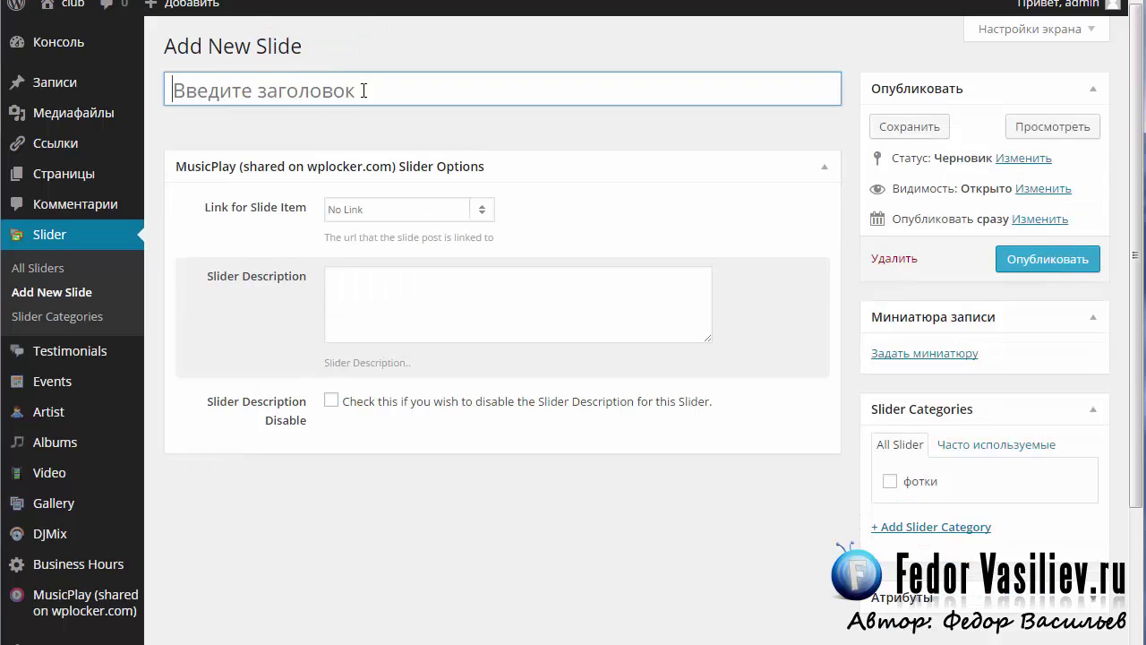
pyautogui.click(363, 89)
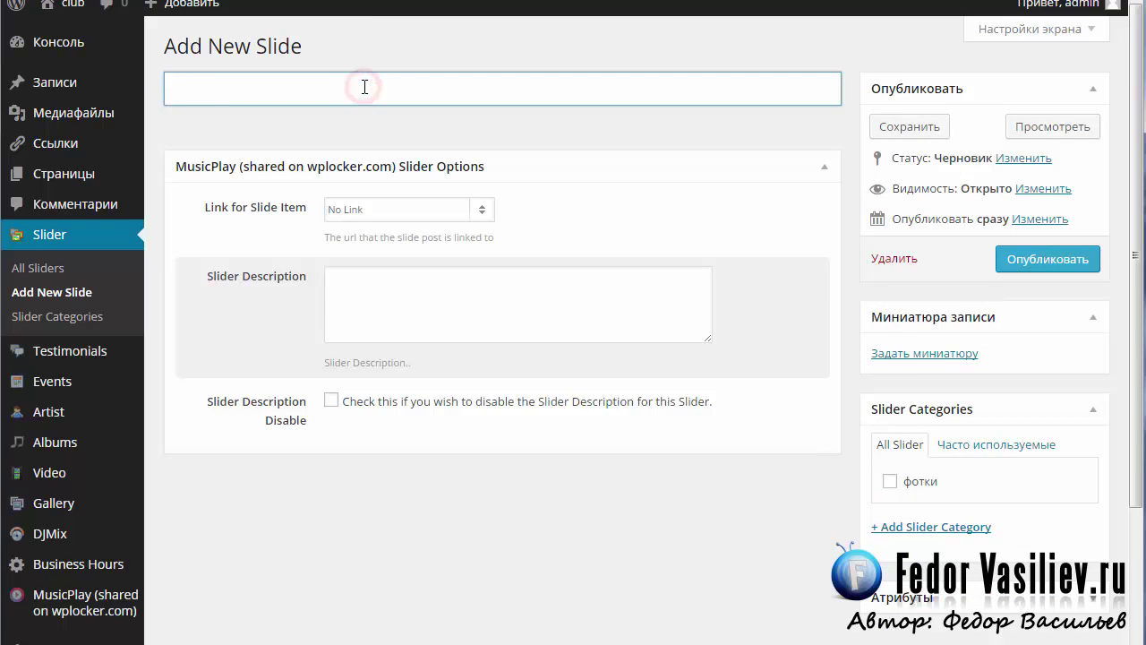
pyautogui.scroll(-1, 365, 87)
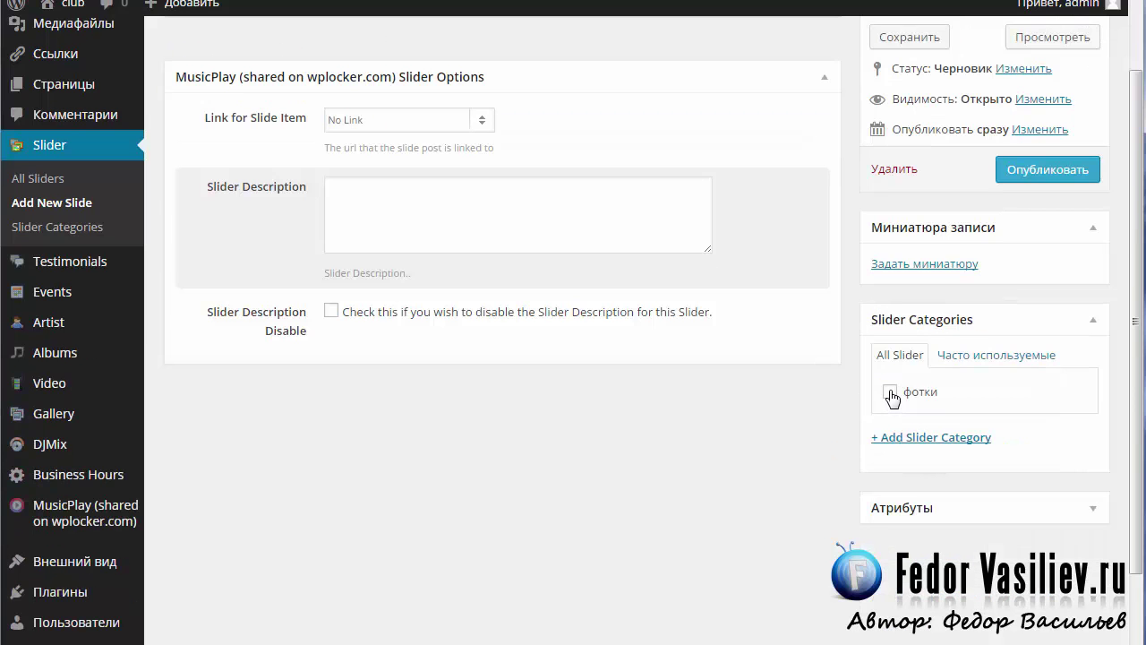
pyautogui.click(890, 395)
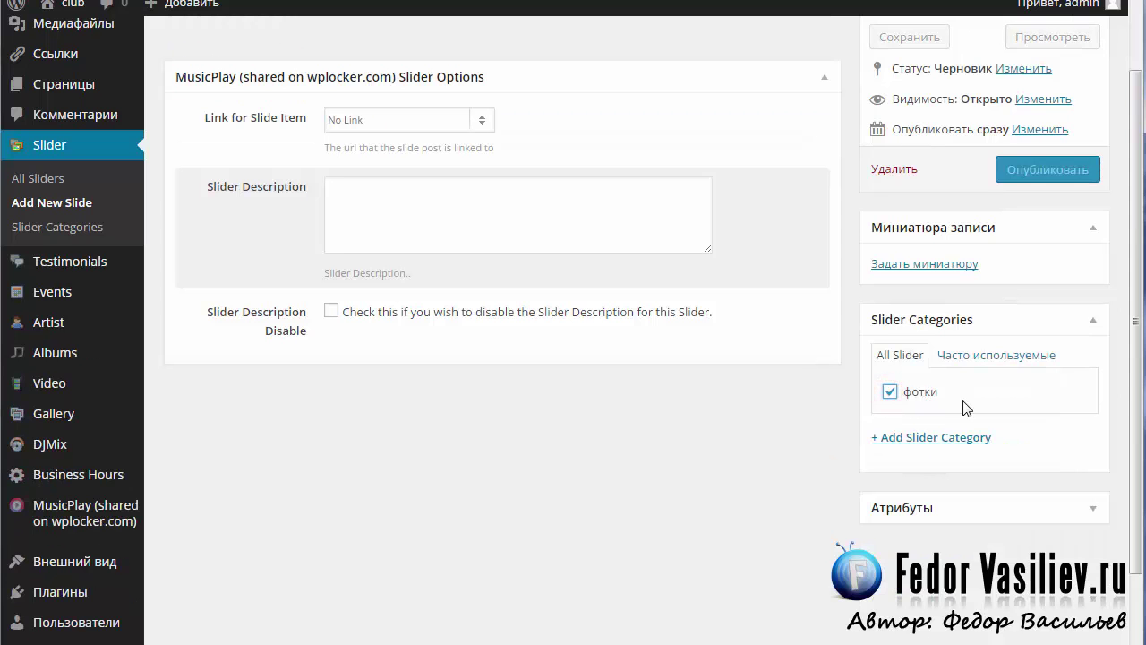
# Step: Set the library image Без-имени-1 as the slide's thumbnail and publish the slide
pyautogui.scroll(1, 940, 385)
pyautogui.click(922, 354)
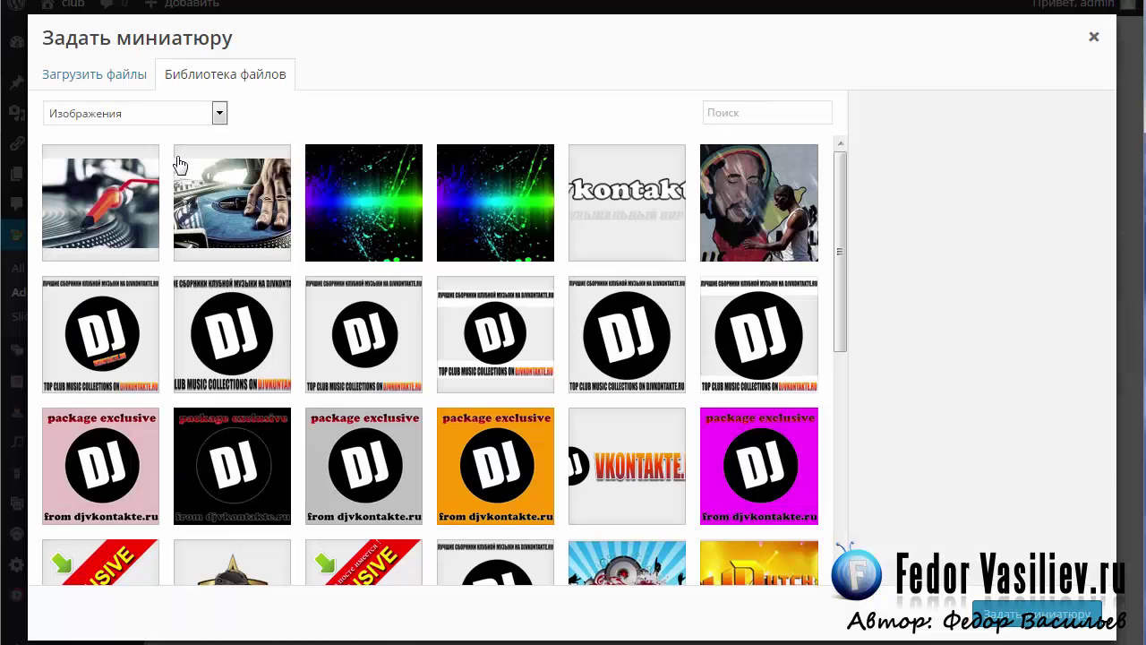
pyautogui.click(211, 224)
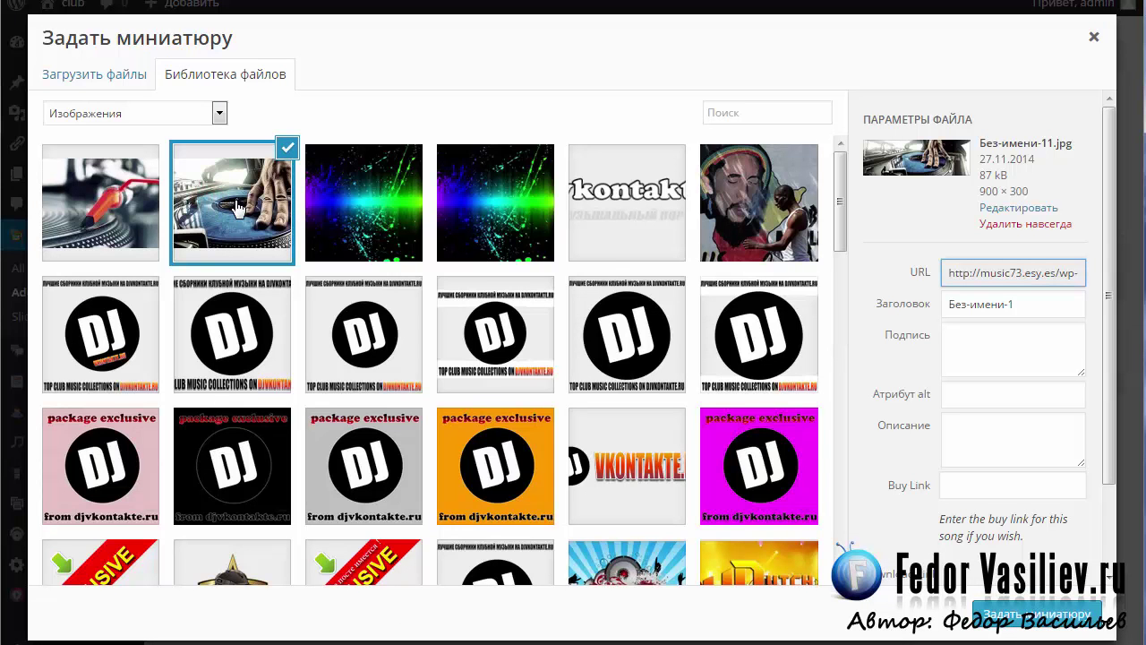
pyautogui.click(997, 616)
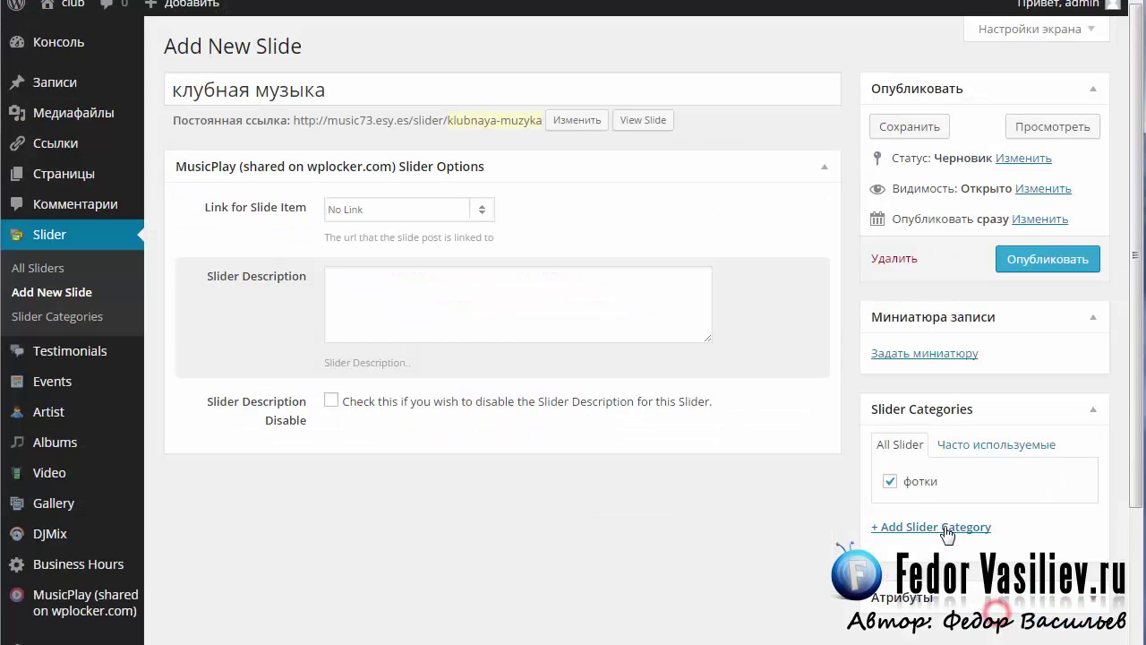
pyautogui.click(1030, 265)
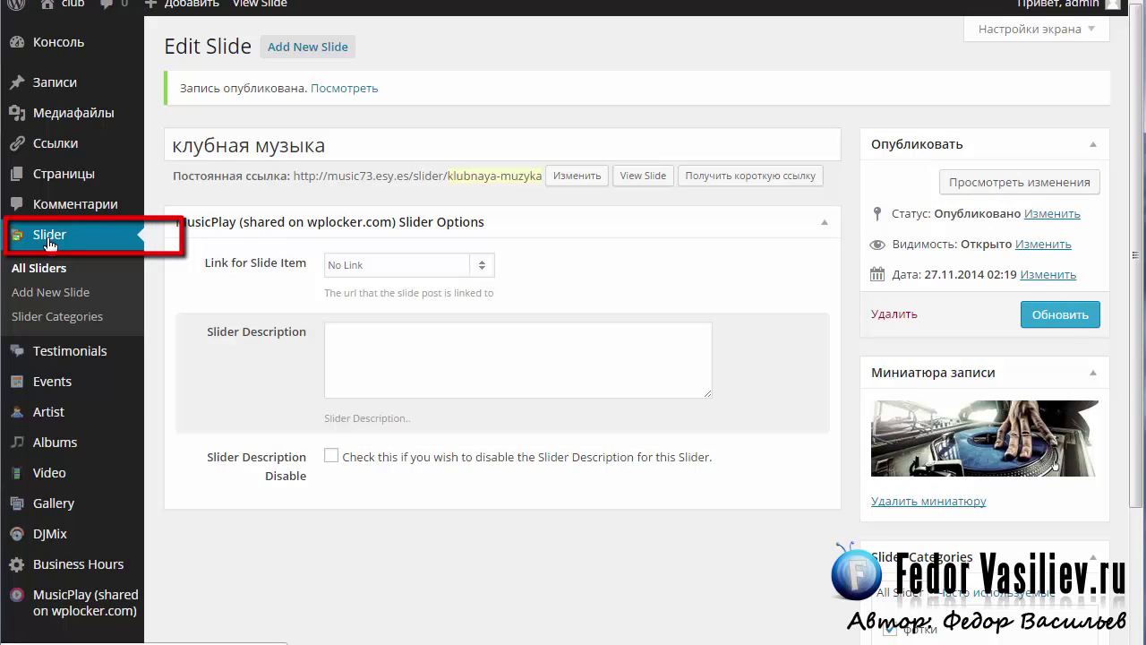
# Step: Check the titles, thumbnails and categories of the published slides in the list of all slides
pyautogui.click(51, 244)
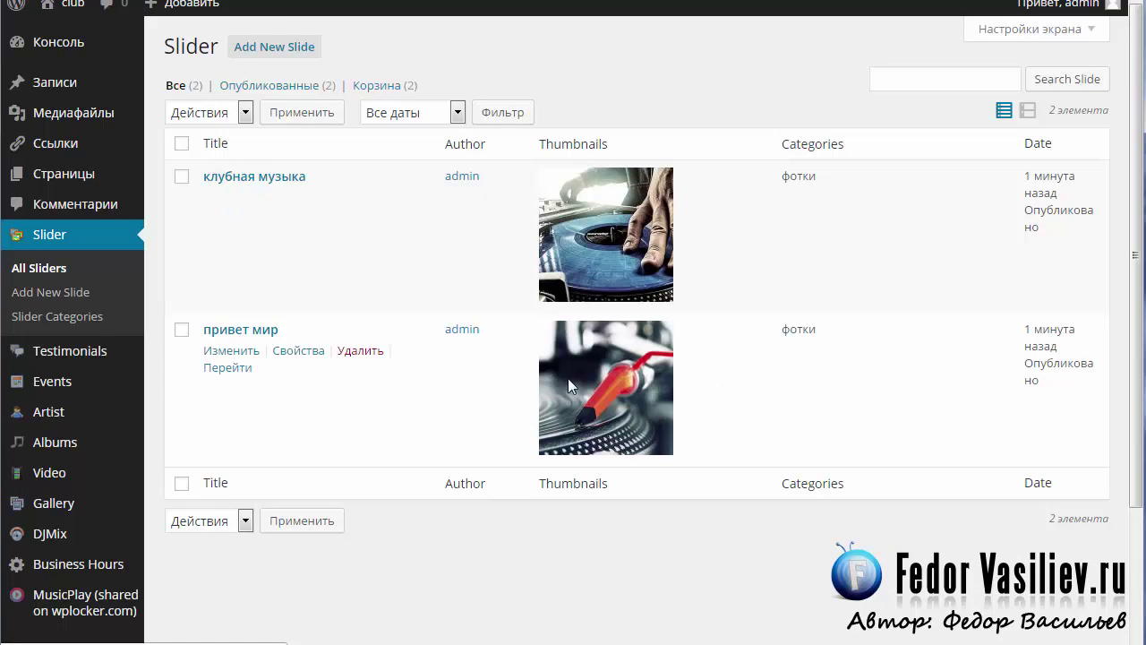
pyautogui.scroll(-2, 541, 321)
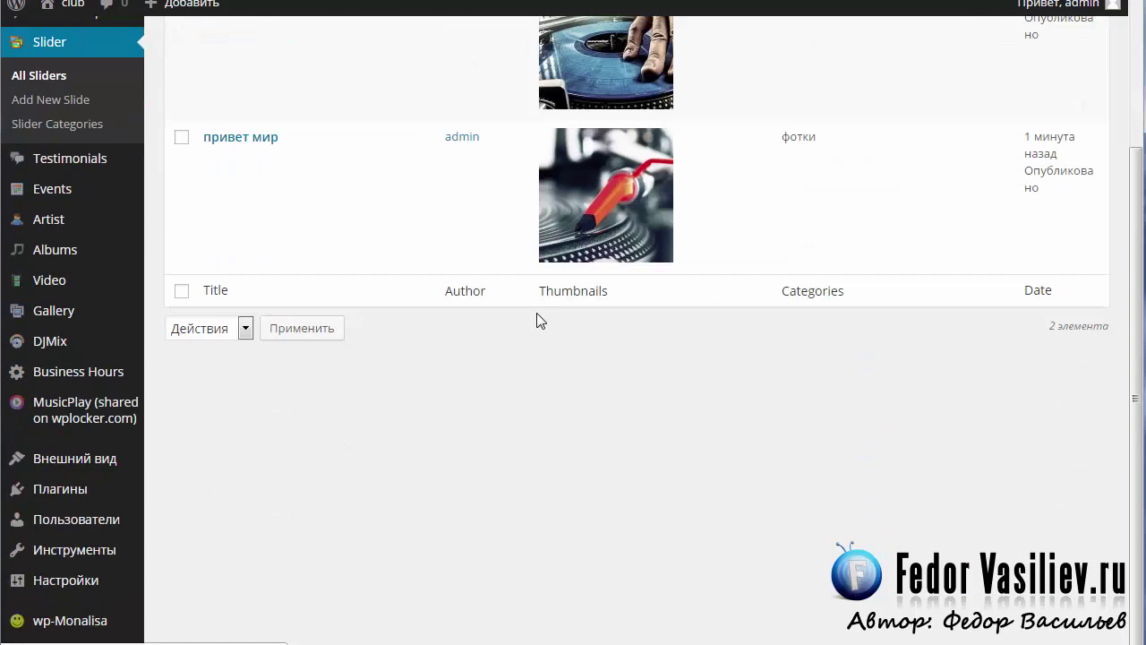
# Step: In the MusicPlay theme options, set the front page slider to Flex Slider with the "фотки" category and save all changes
pyautogui.moveTo(77, 410)
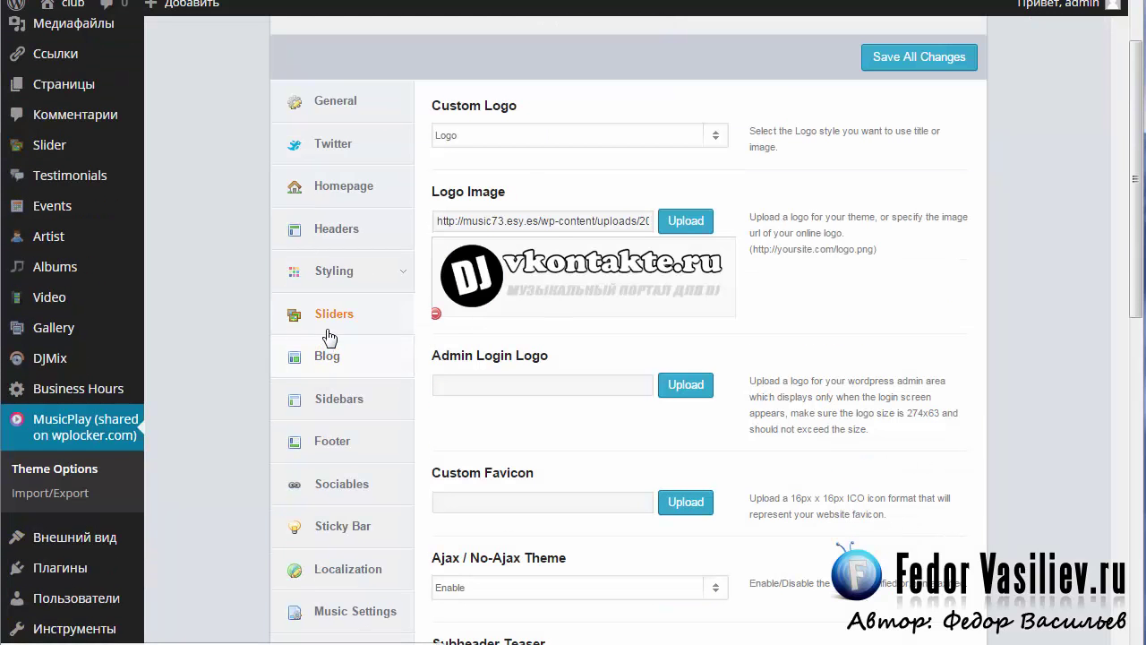
pyautogui.click(331, 315)
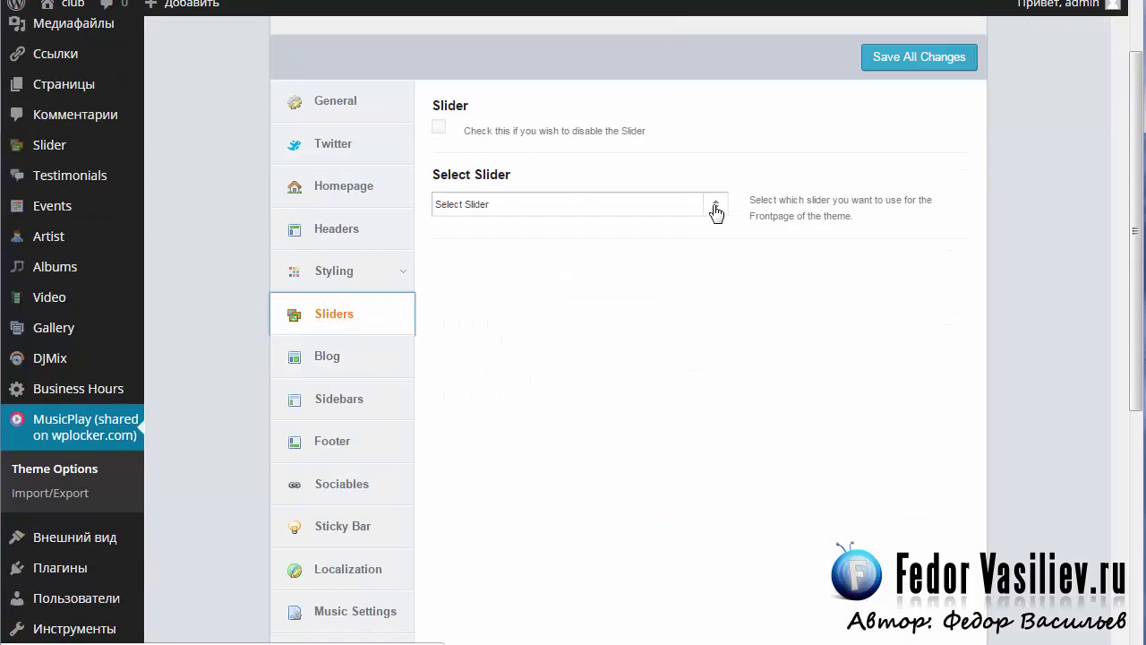
pyautogui.click(713, 207)
pyautogui.click(700, 240)
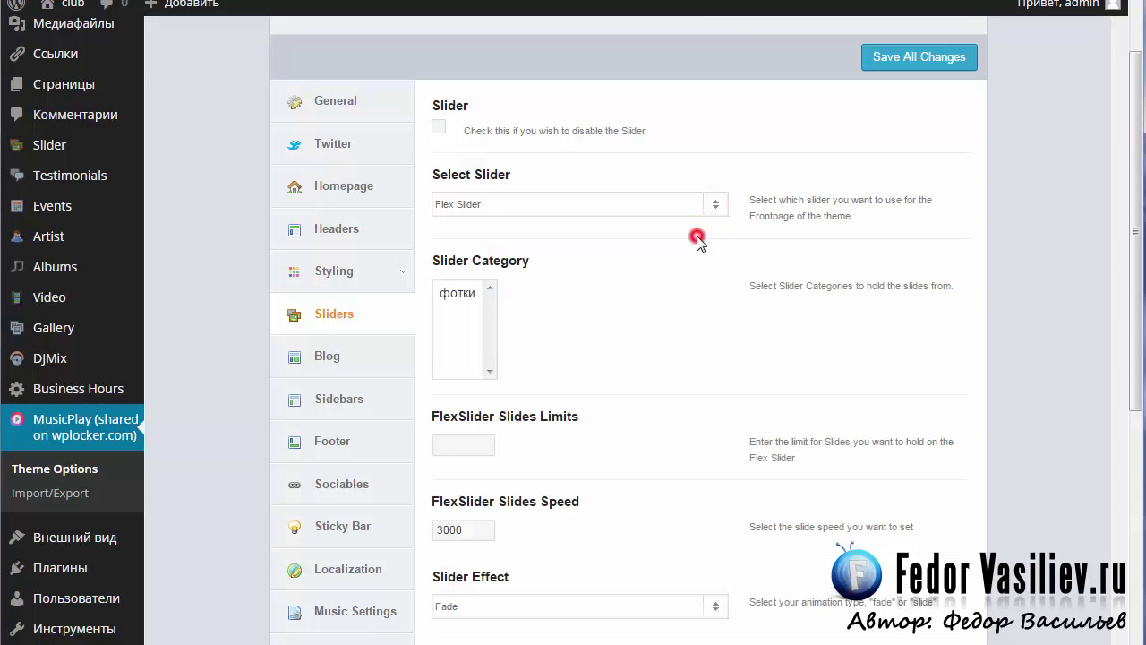
pyautogui.click(450, 296)
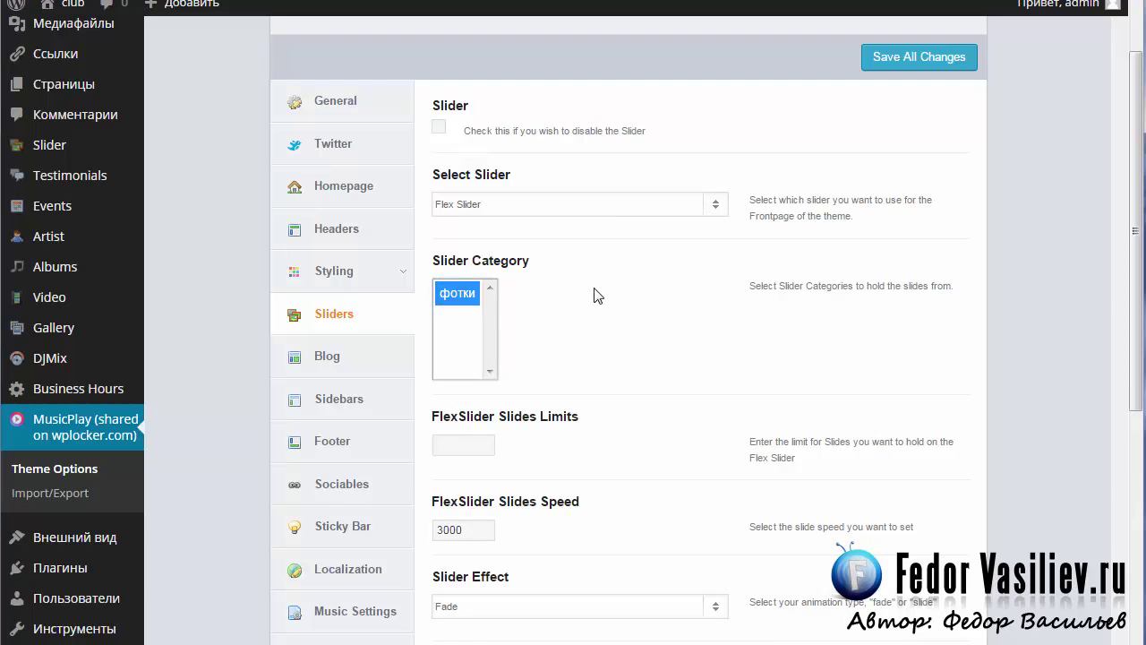
pyautogui.scroll(-2, 597, 295)
pyautogui.scroll(3, 678, 308)
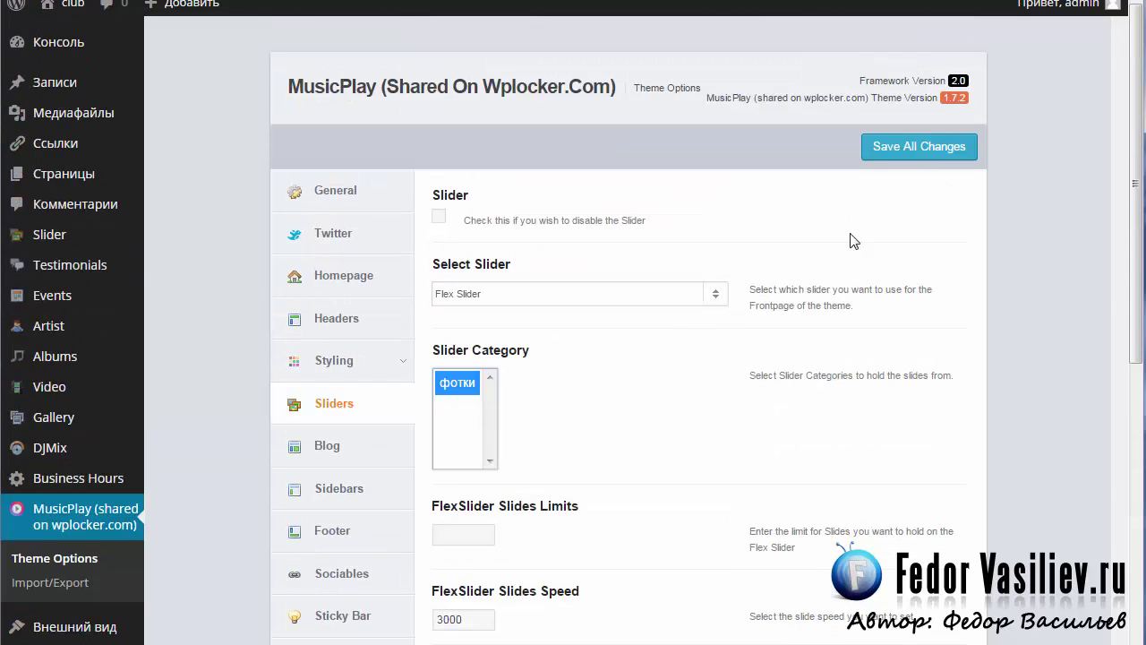
pyautogui.click(882, 149)
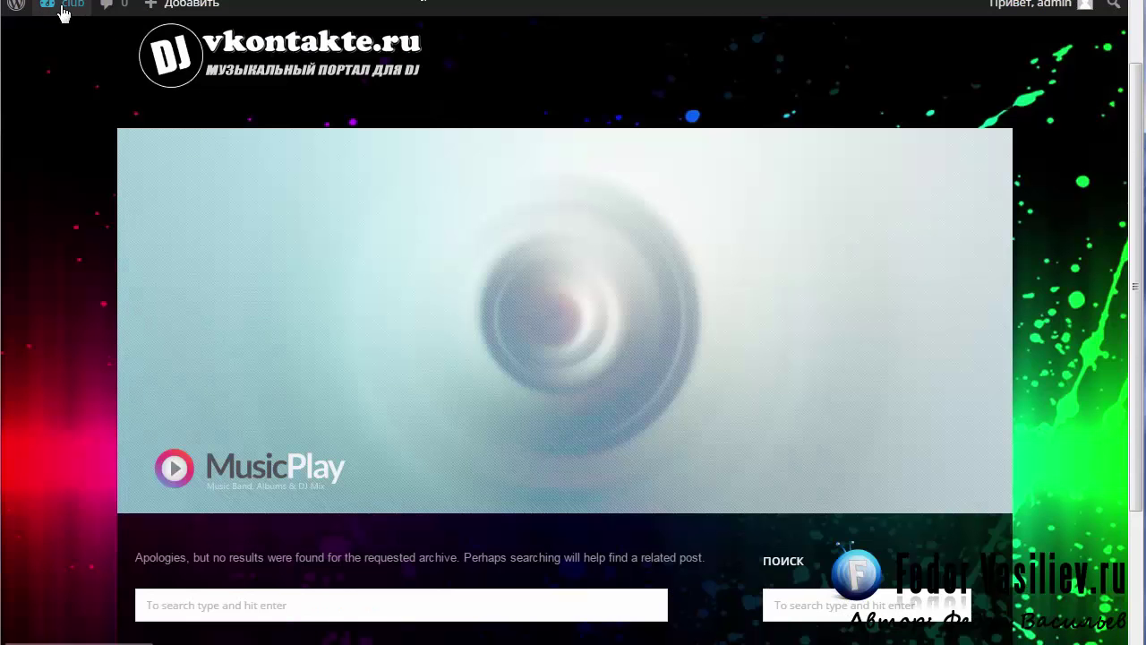
# Step: Reload the site's homepage and page through the slides of the new slider
pyautogui.press('F5')
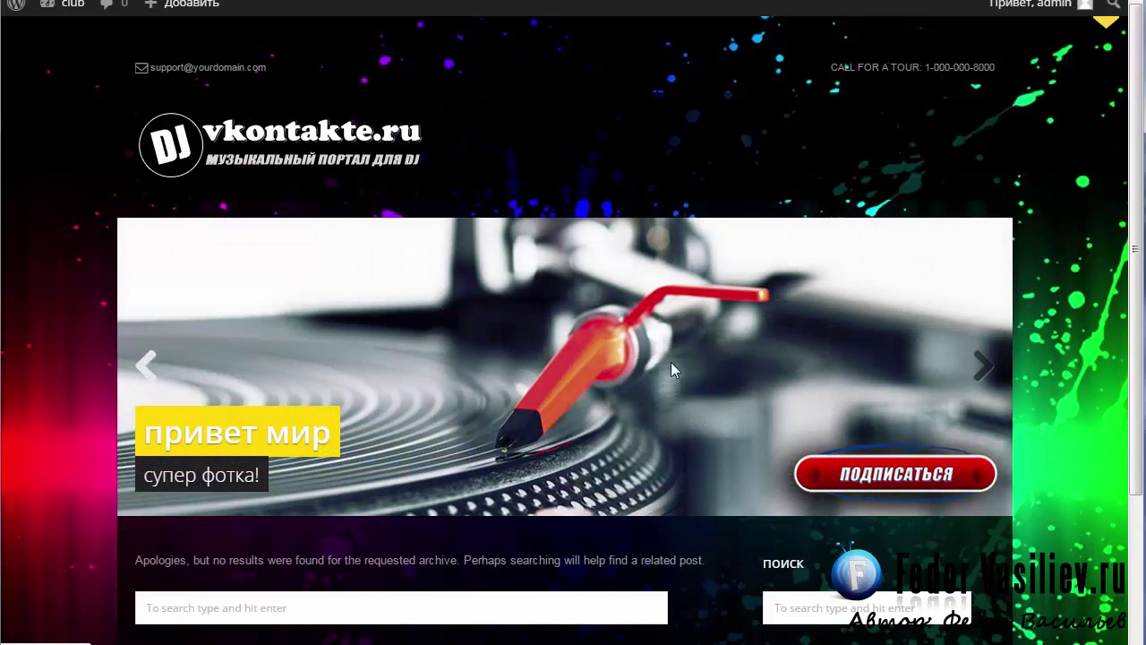
pyautogui.click(985, 366)
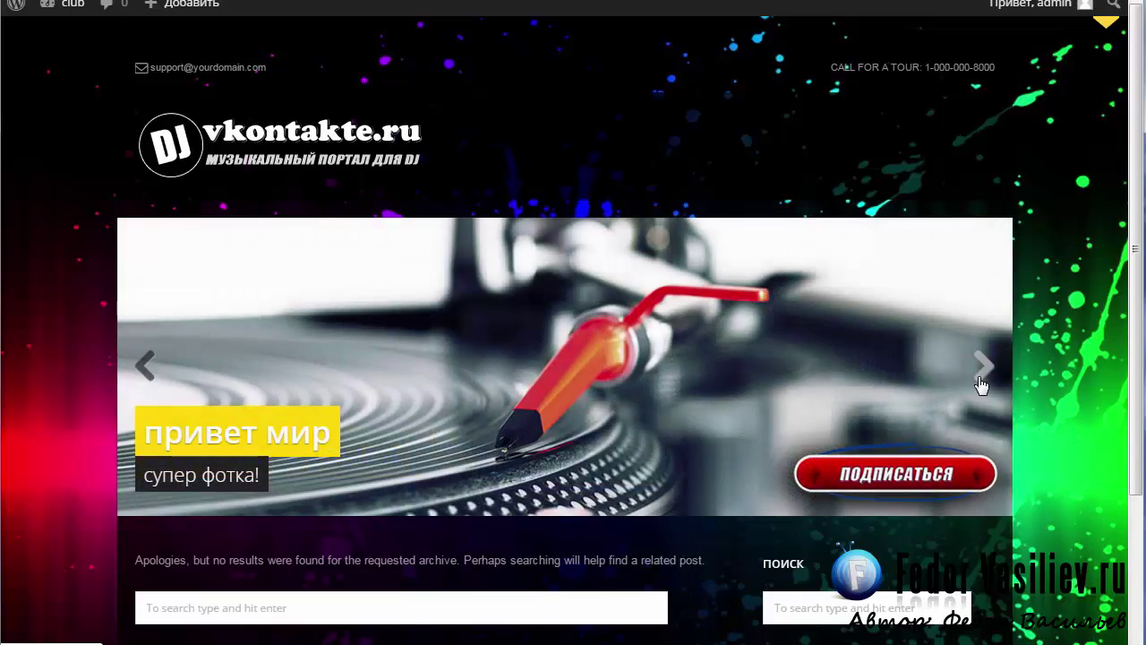
pyautogui.click(983, 369)
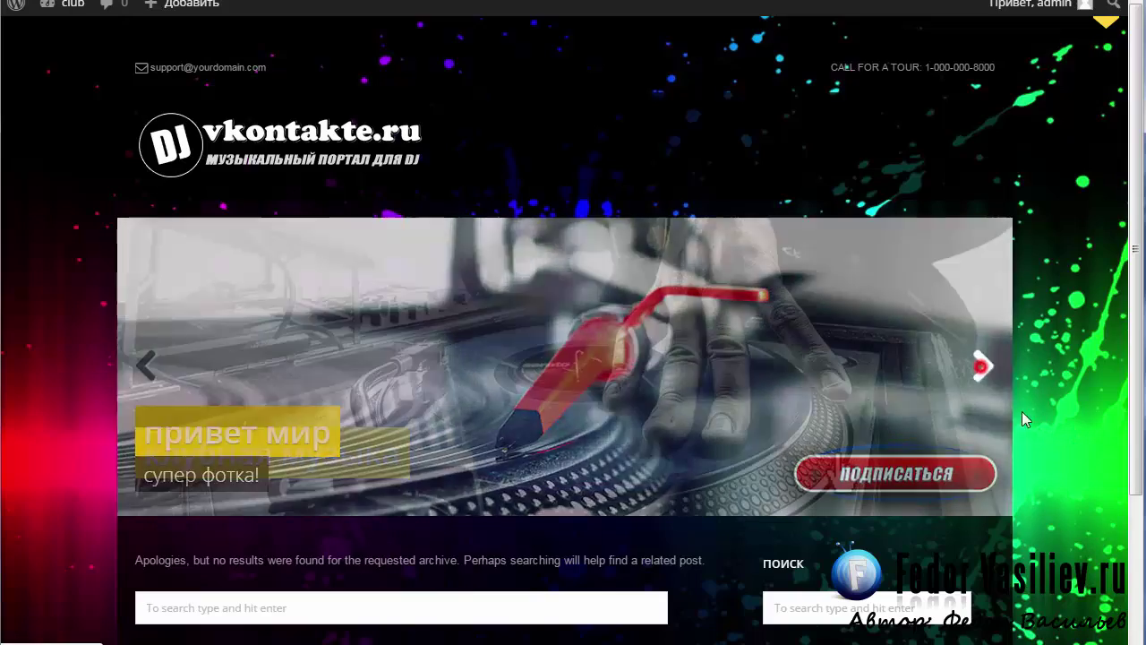
pyautogui.click(989, 370)
pyautogui.click(988, 370)
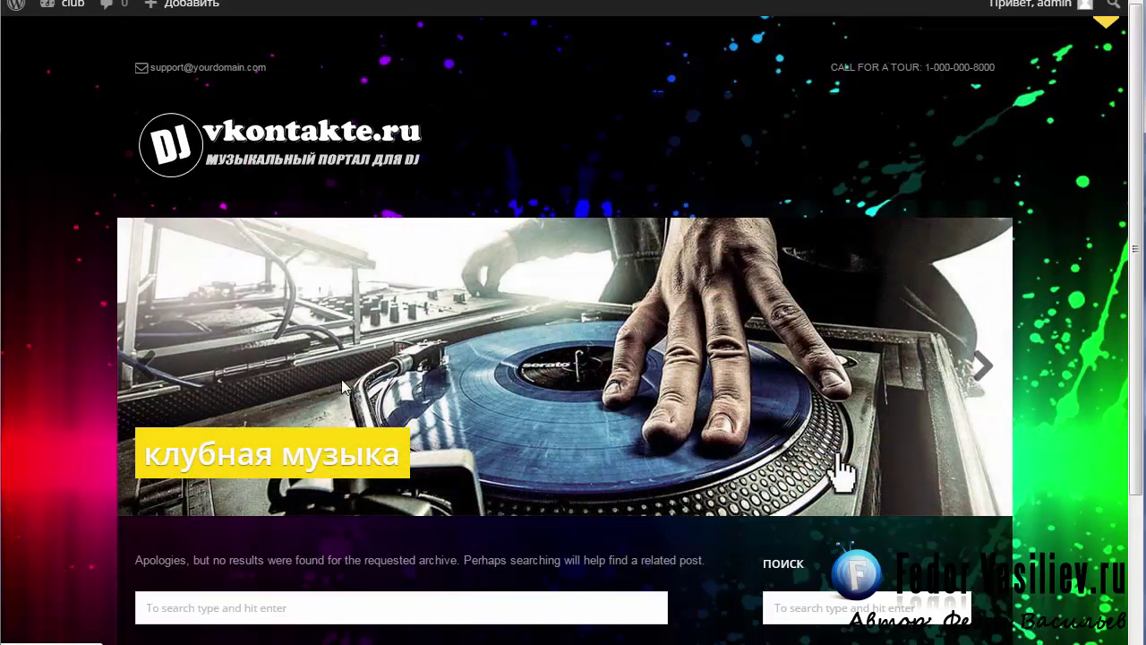